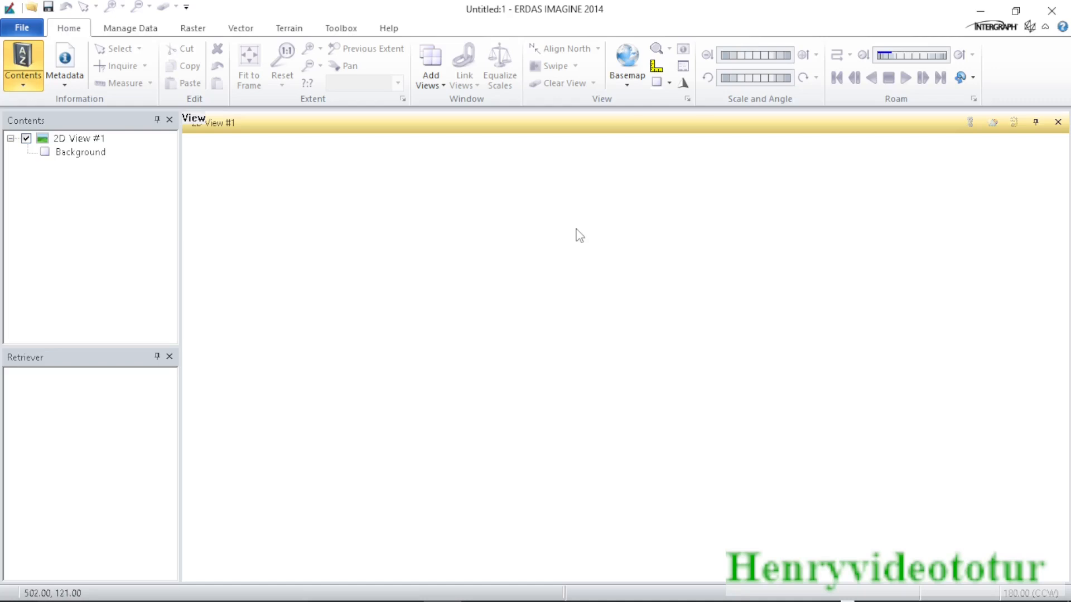
right_click(580, 236)
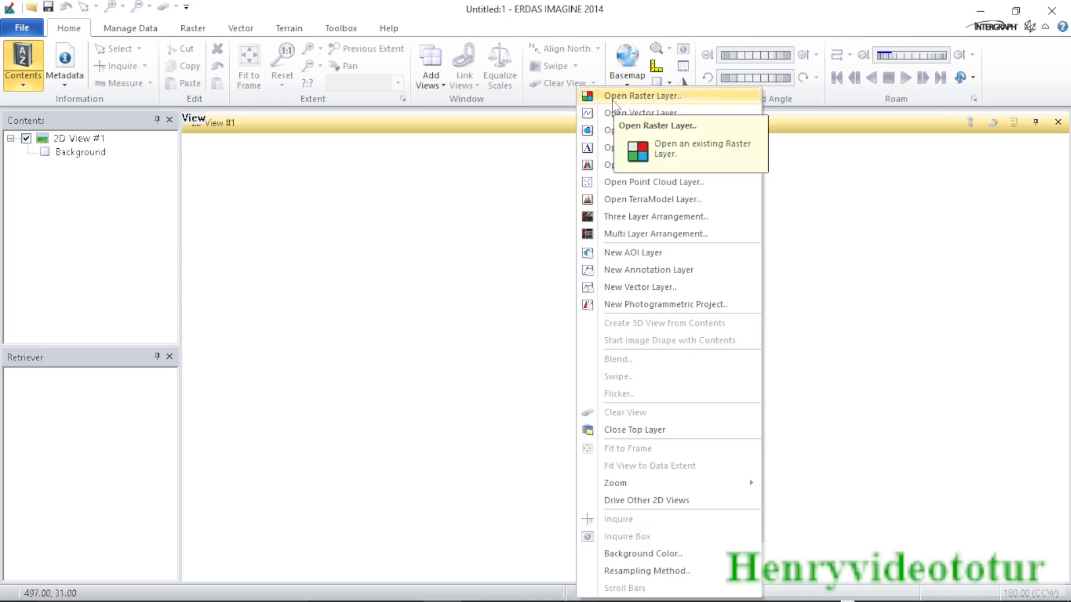
click(645, 97)
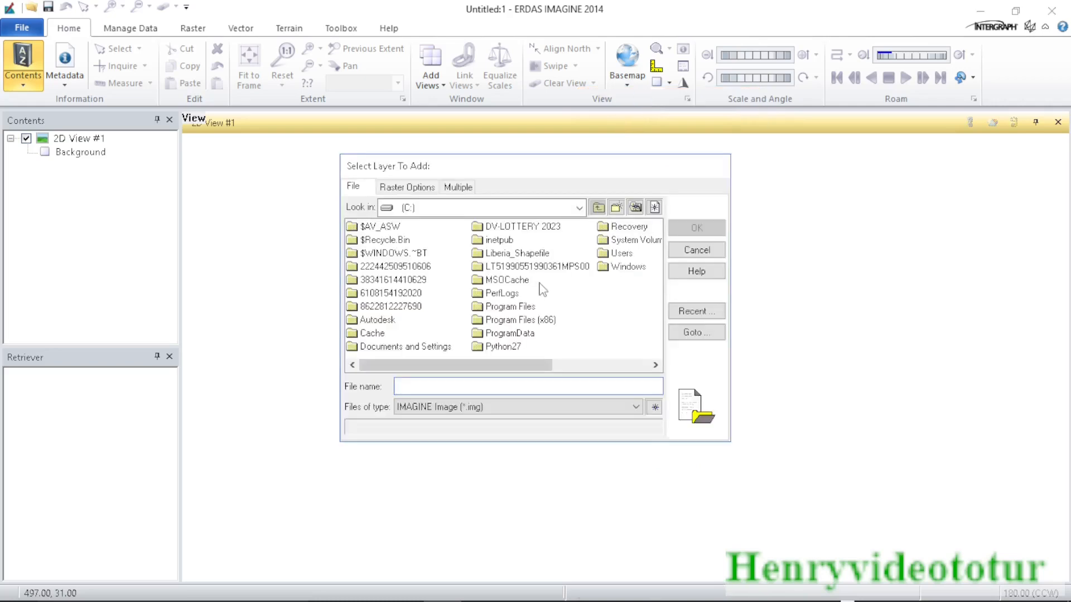
double_click(515, 267)
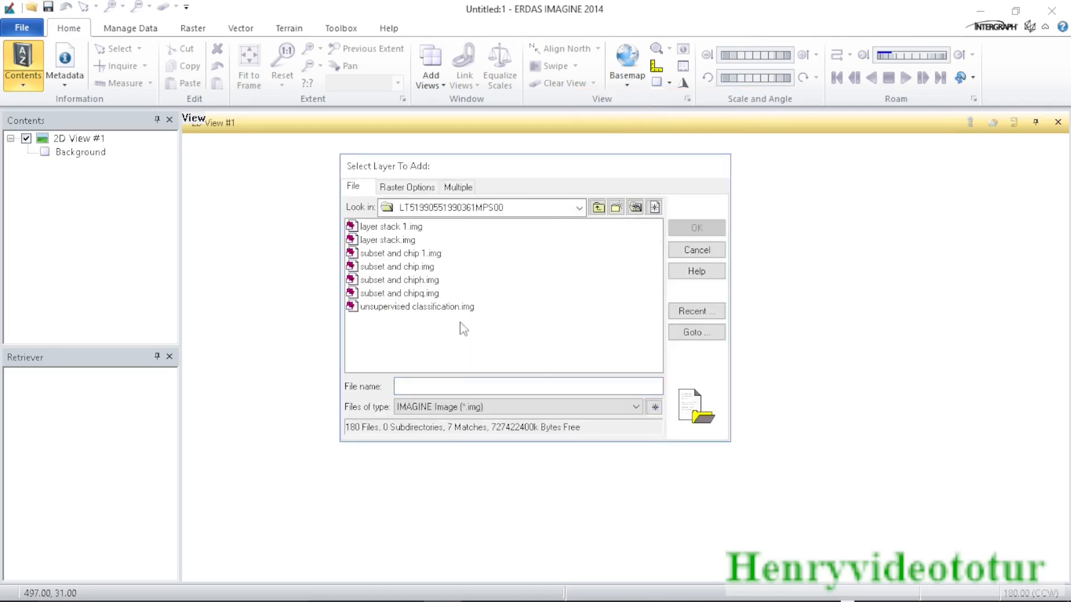
drag(417, 317, 392, 233)
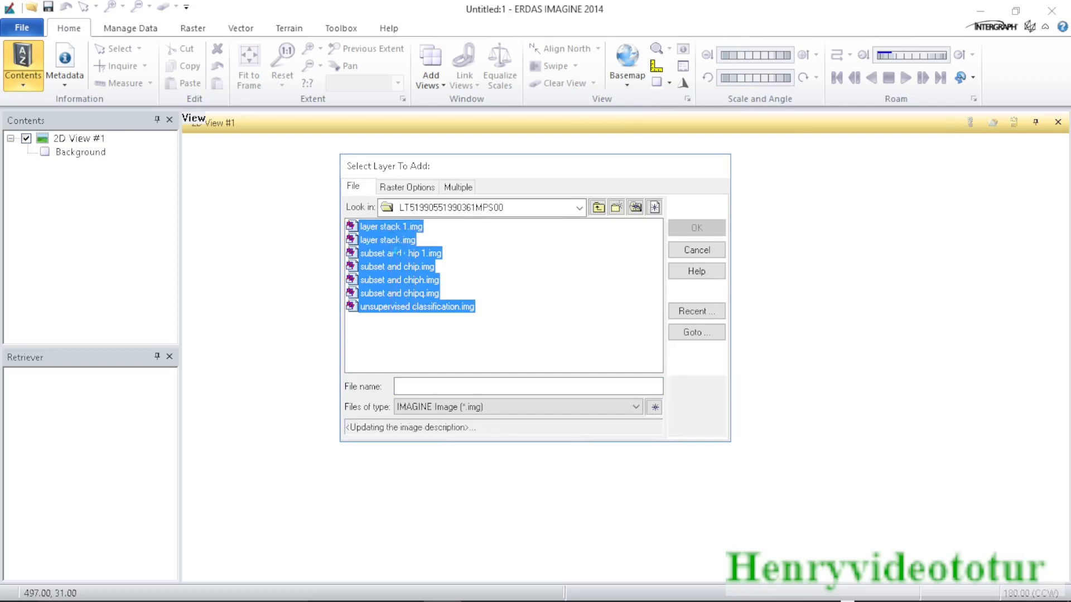
right_click(401, 251)
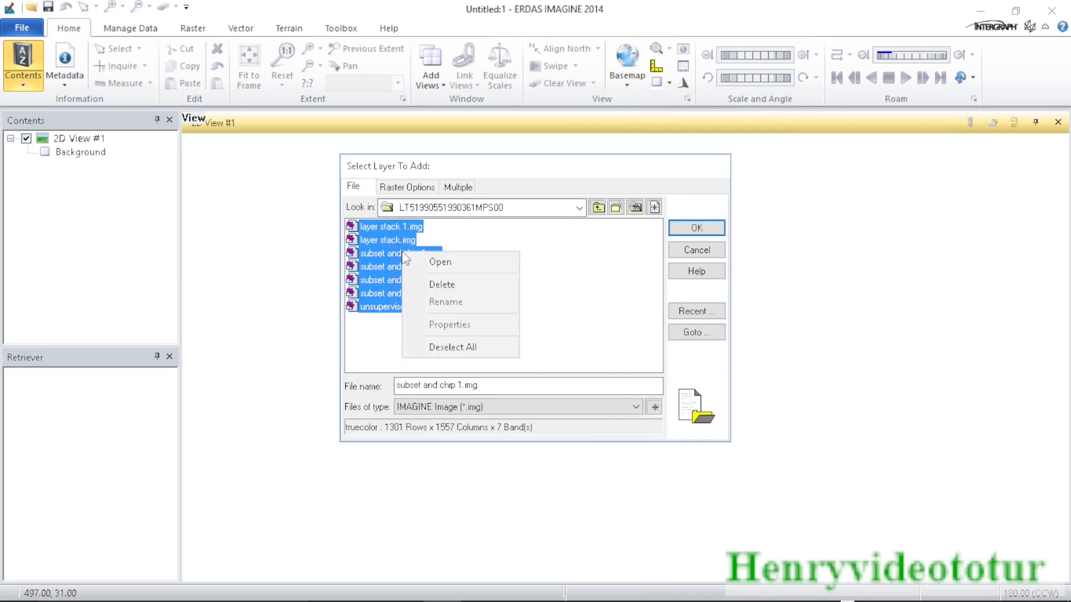
click(450, 288)
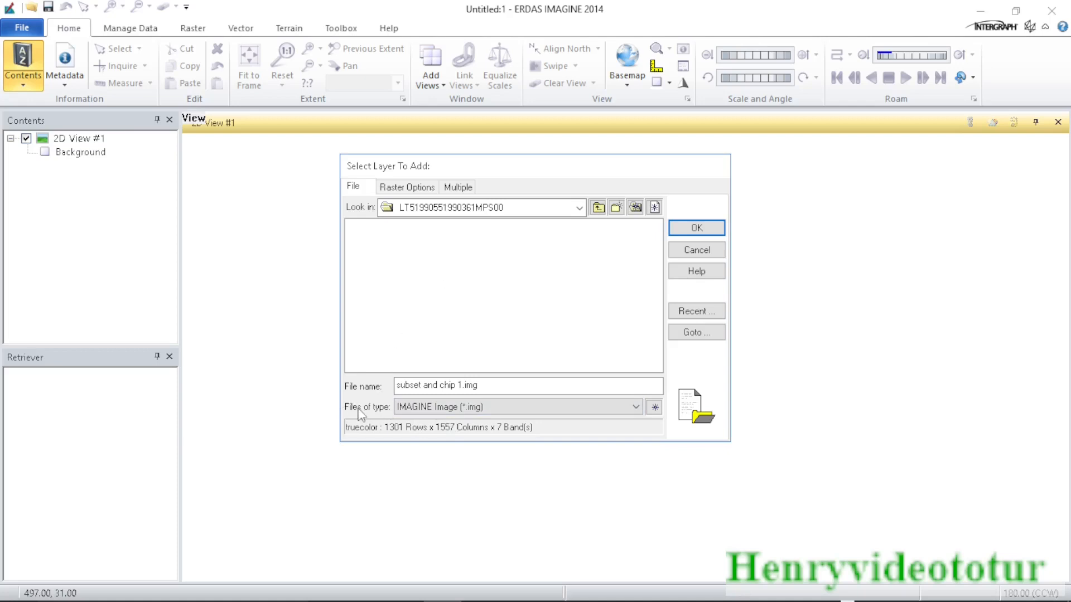
Step: Load the seven TIFF band images B1 to B7 from the folder into the 2D view and fit them to the frame
click(420, 413)
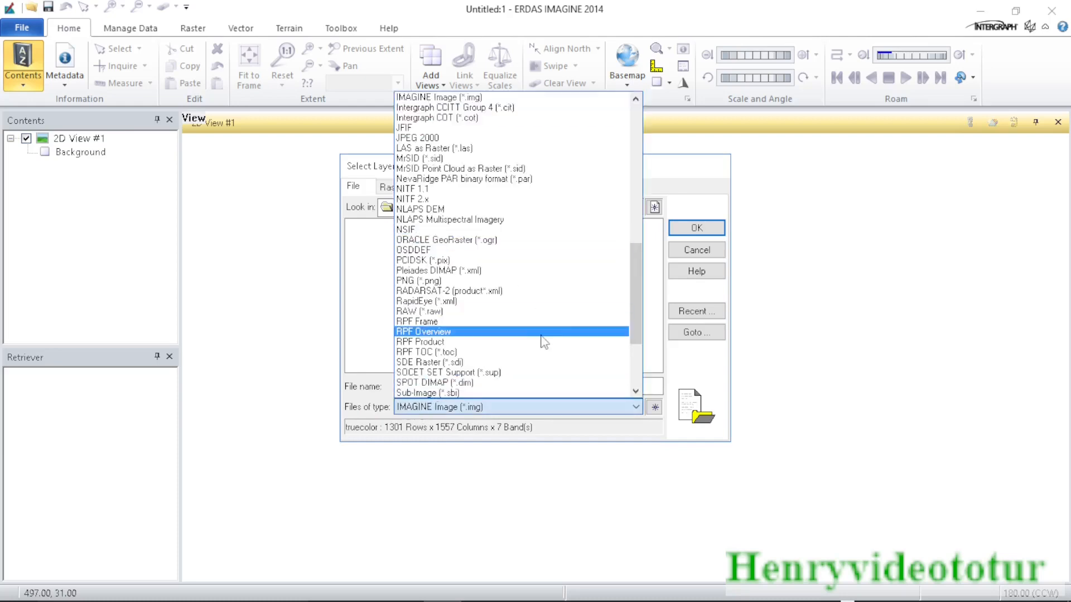
drag(638, 301, 638, 341)
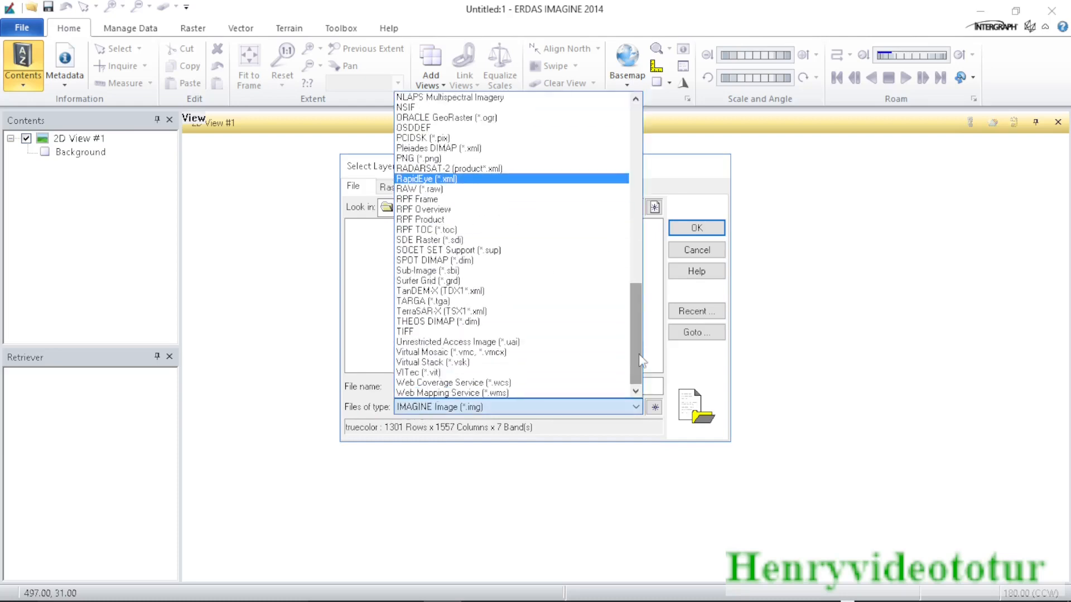
click(454, 333)
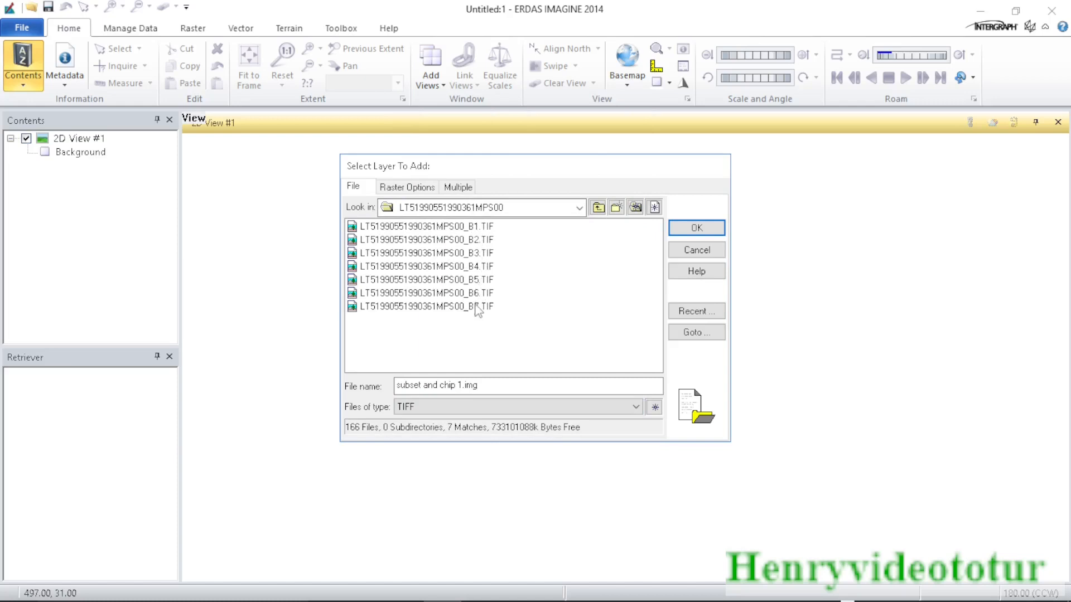
drag(481, 323, 548, 241)
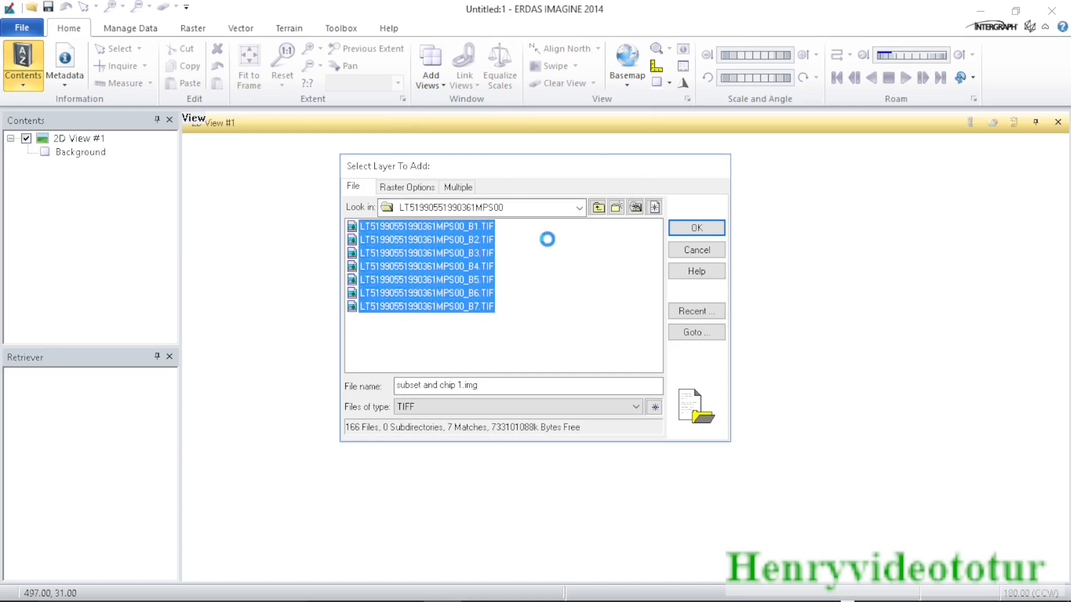
click(681, 228)
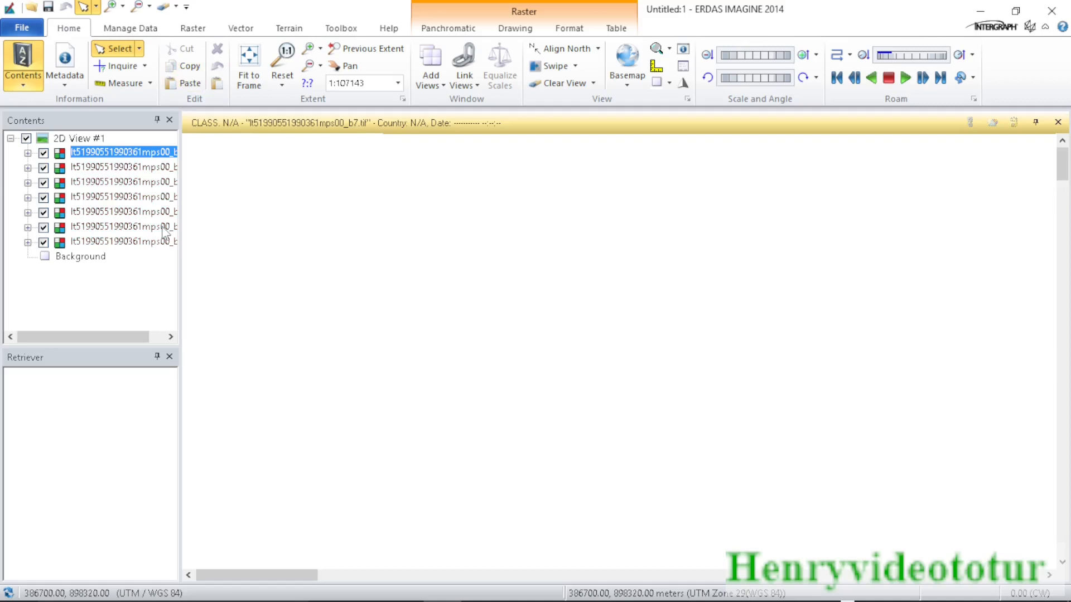
click(248, 74)
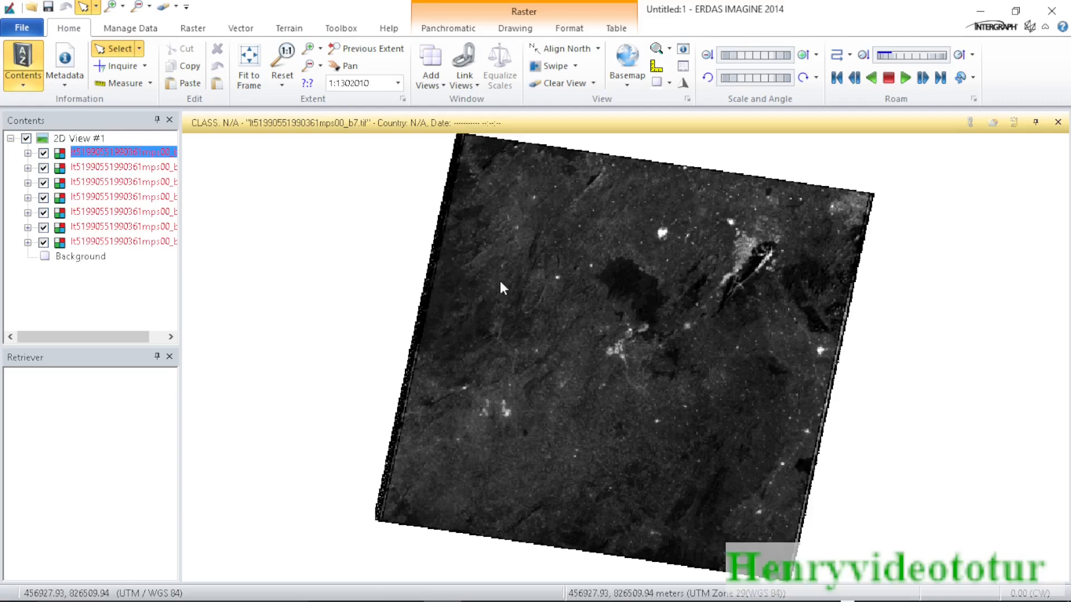
Step: Start a Layer Stack and choose all seven TIFF bands, B1 to B7, as the input files
click(192, 28)
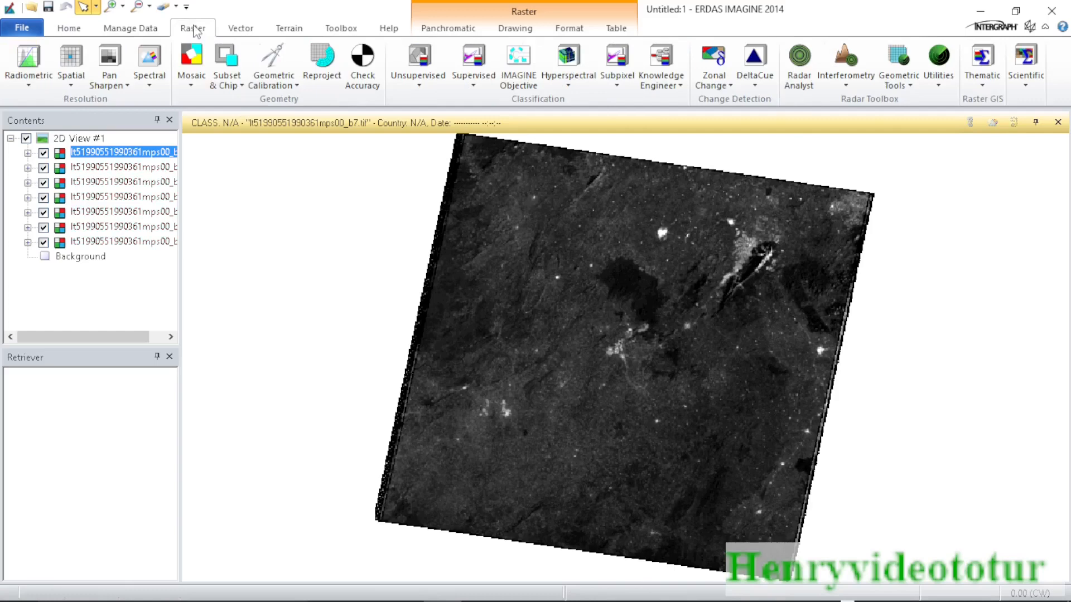
click(152, 88)
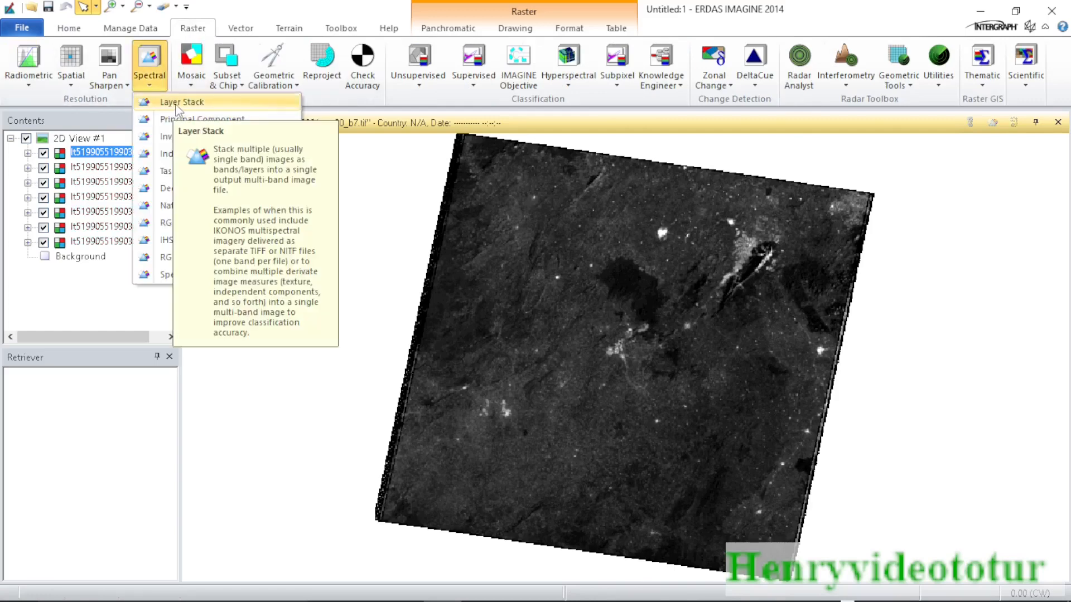
click(178, 103)
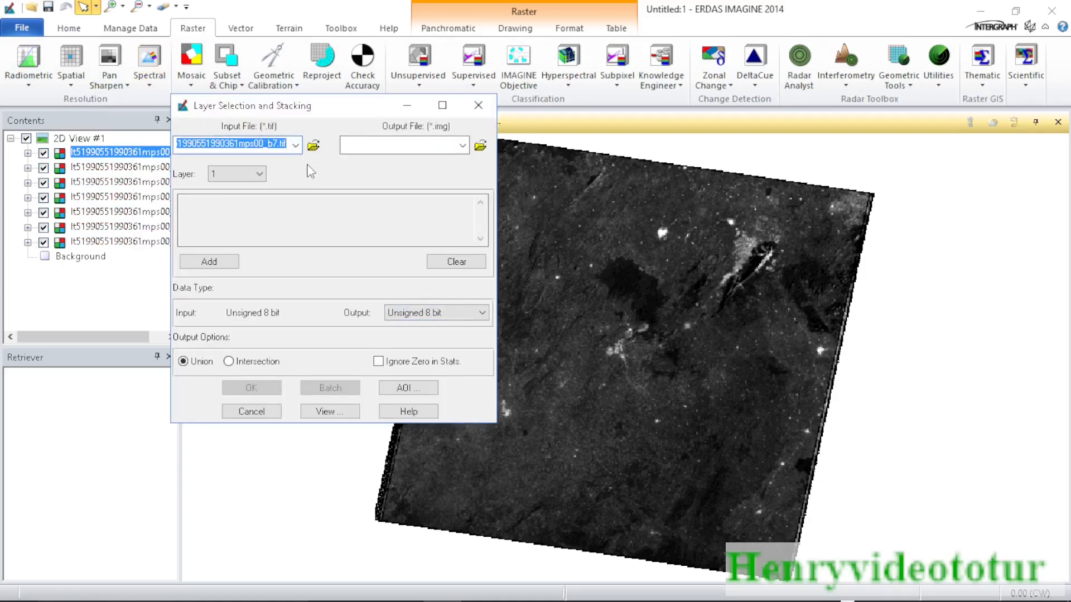
click(313, 146)
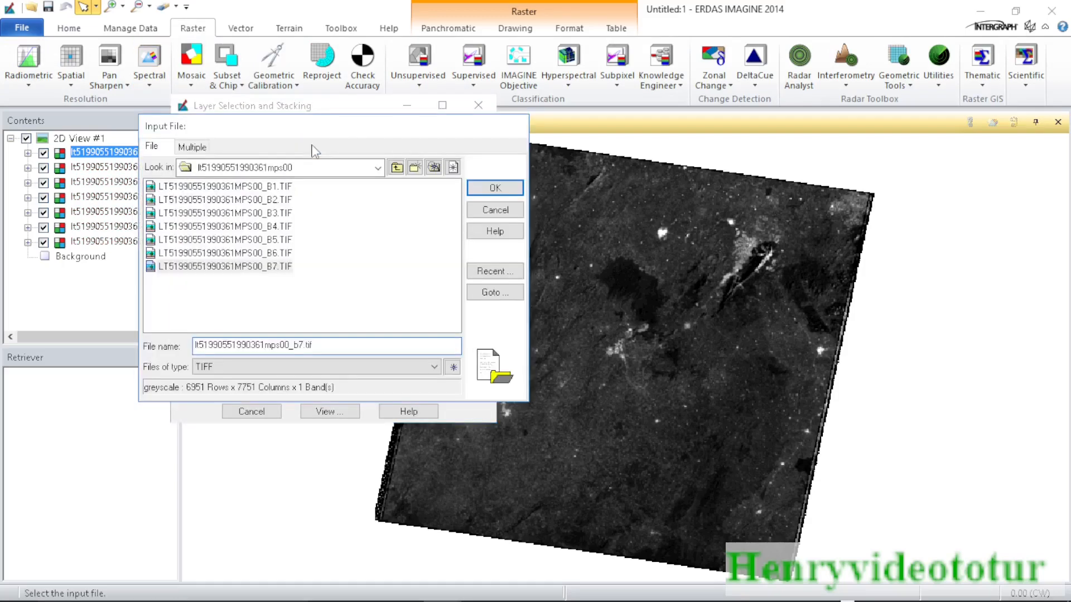
drag(281, 283, 287, 191)
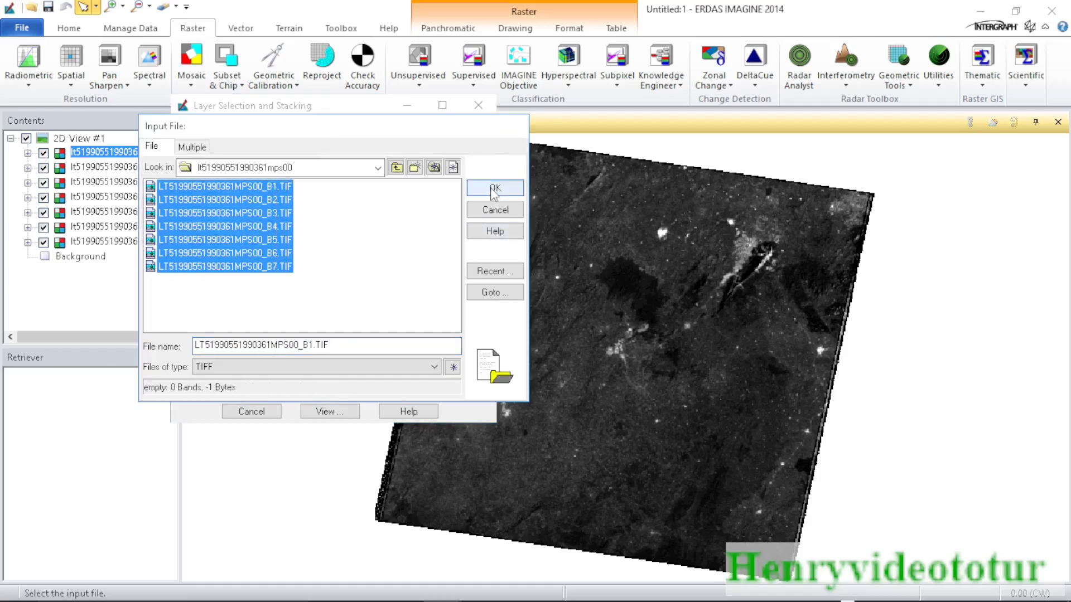
click(494, 189)
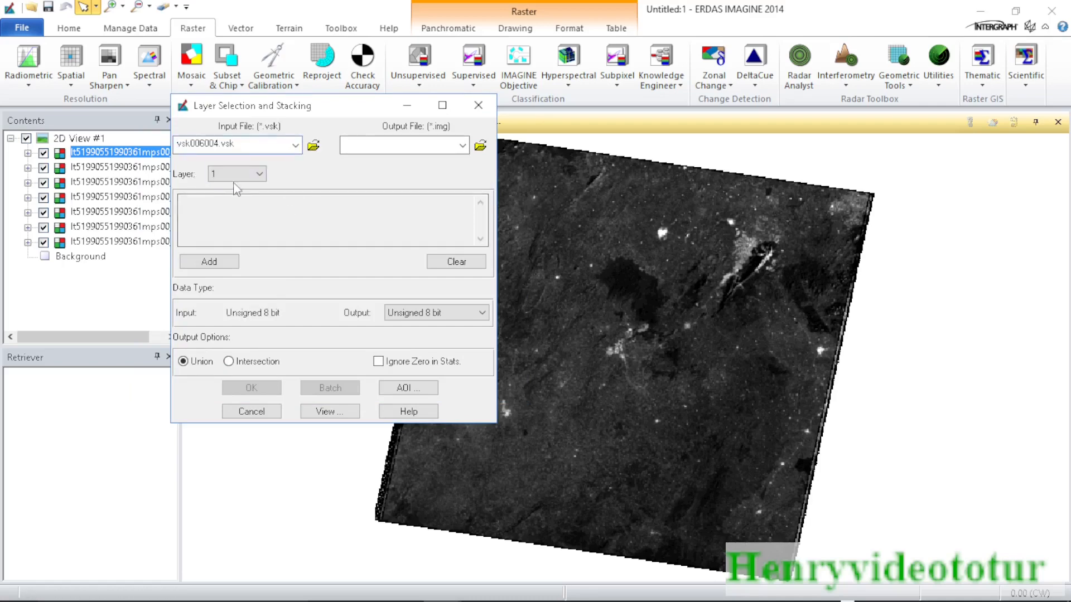
Step: Set the input layer option to All and add the band file to the stack list
click(259, 174)
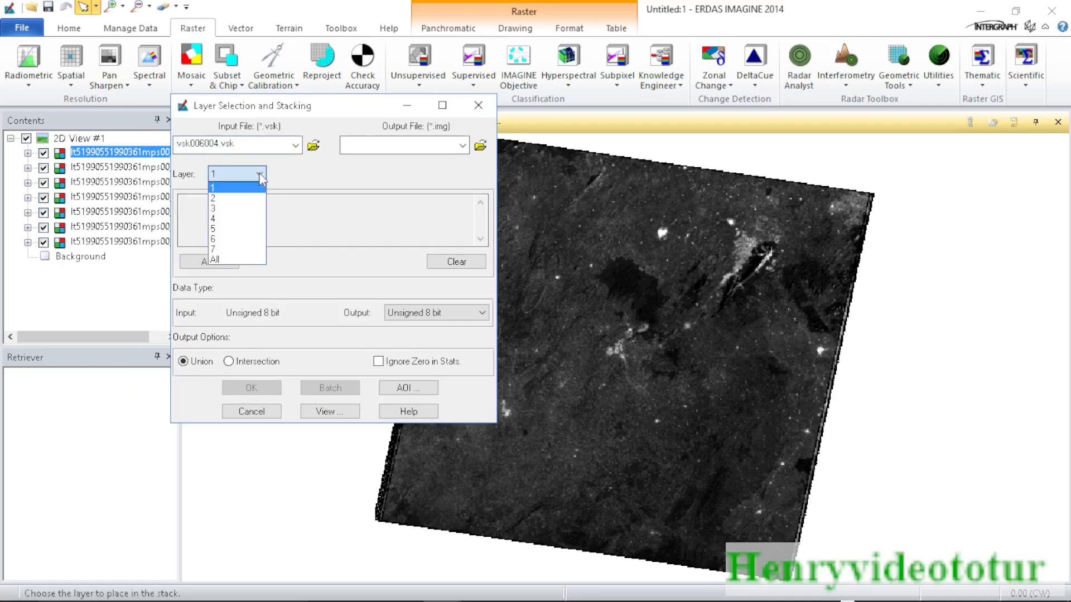
click(228, 261)
click(202, 264)
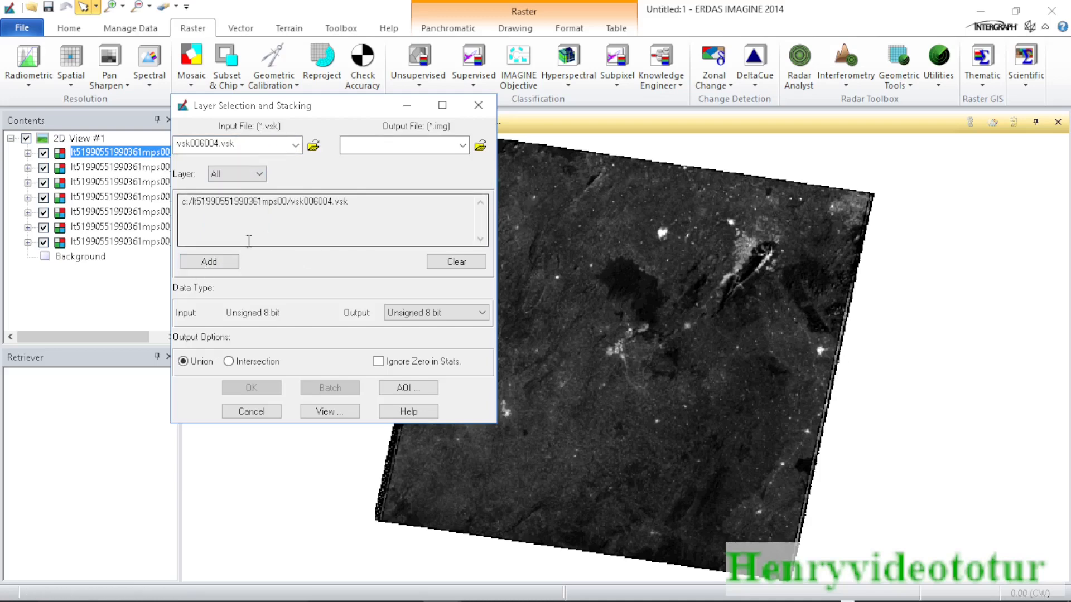
click(481, 146)
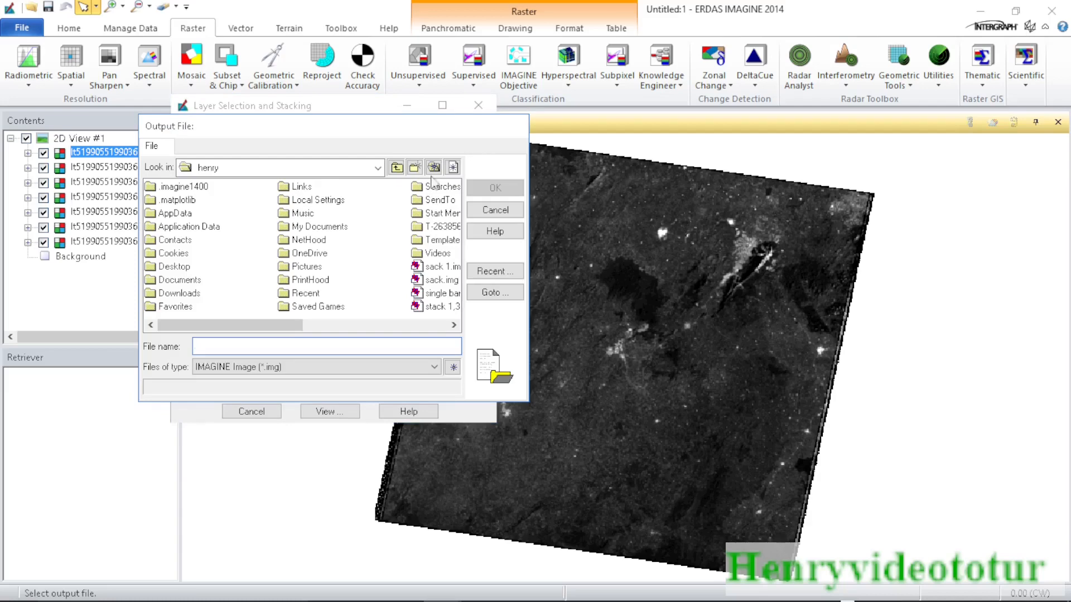
click(396, 168)
click(396, 167)
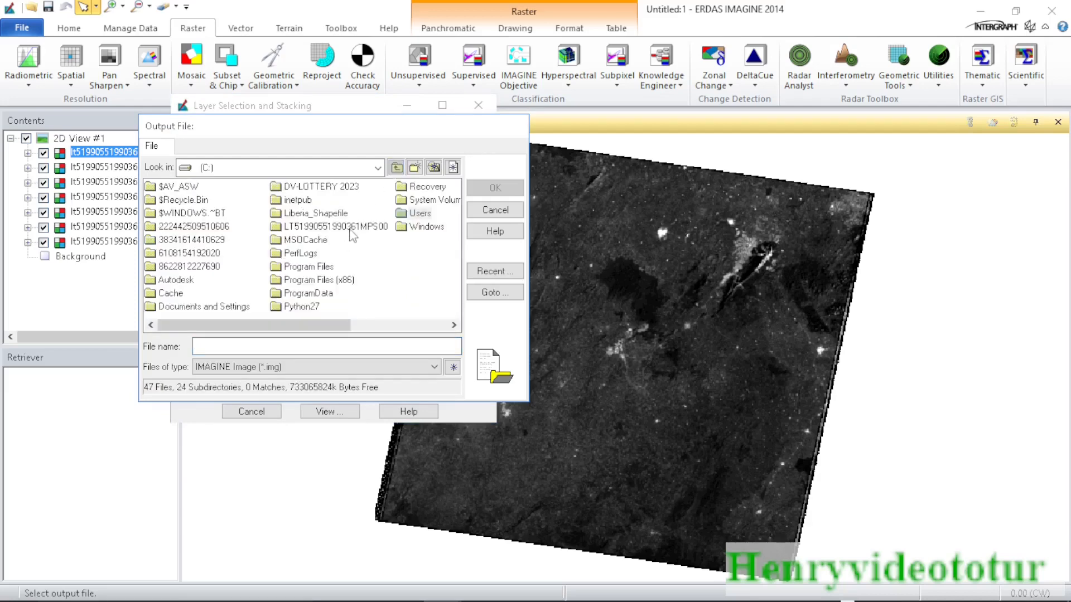
double_click(341, 227)
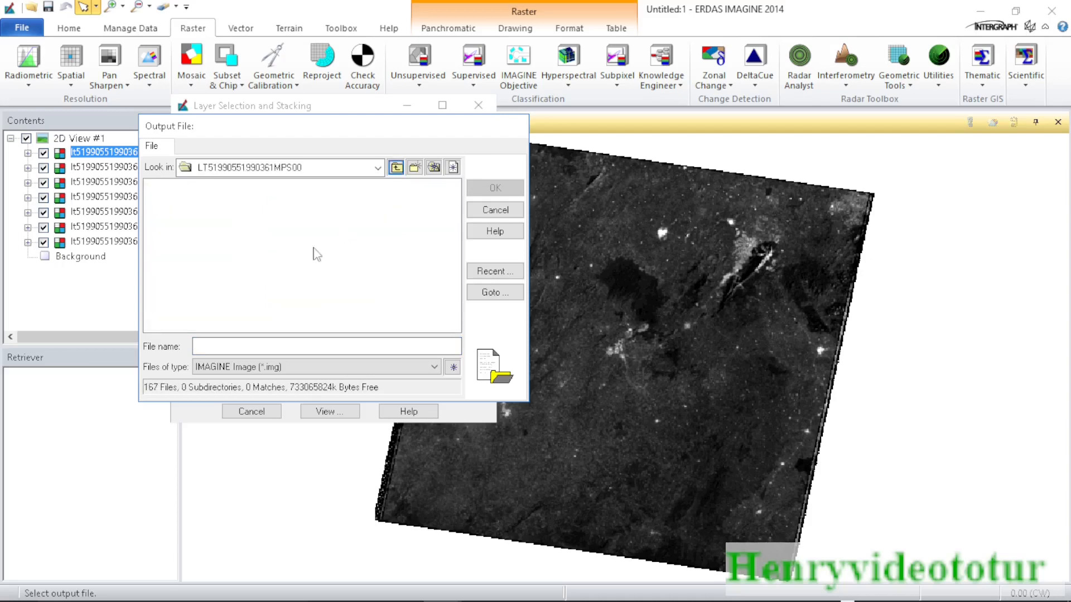
click(216, 346)
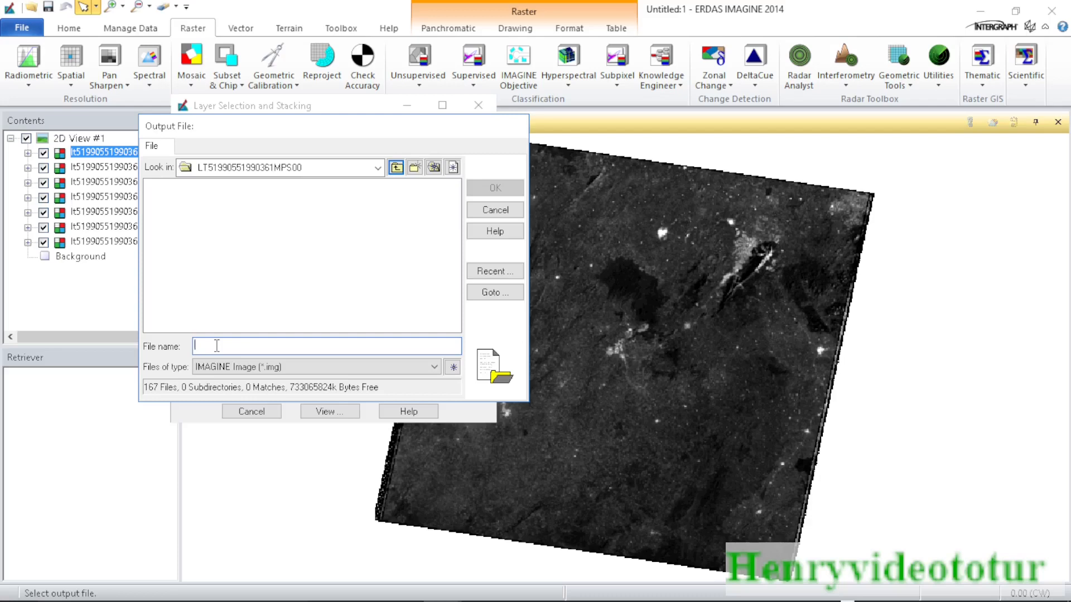
text(Layer s)
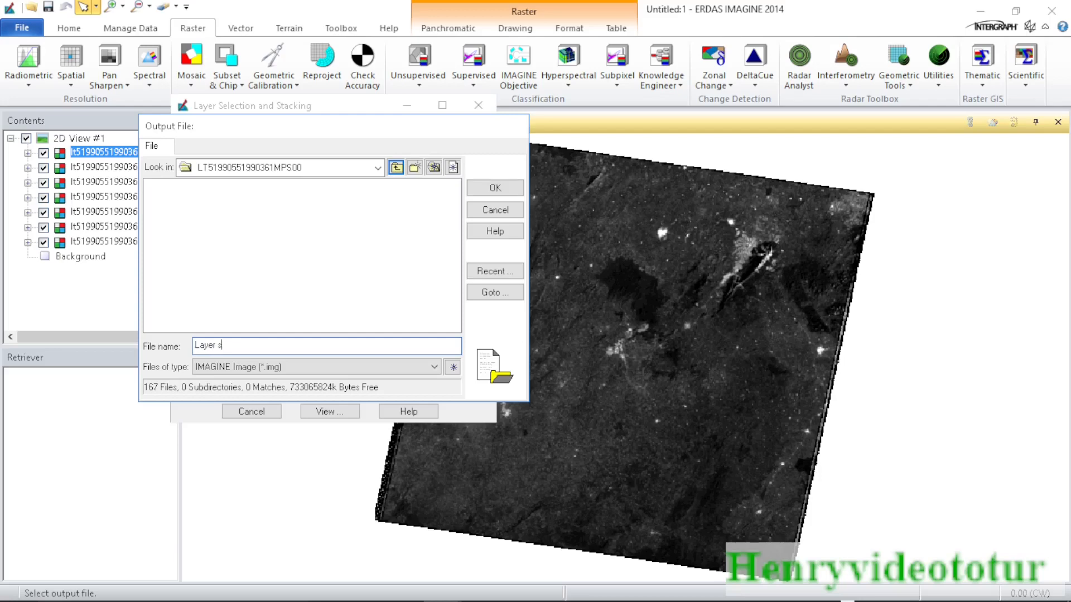
text(tack)
click(497, 189)
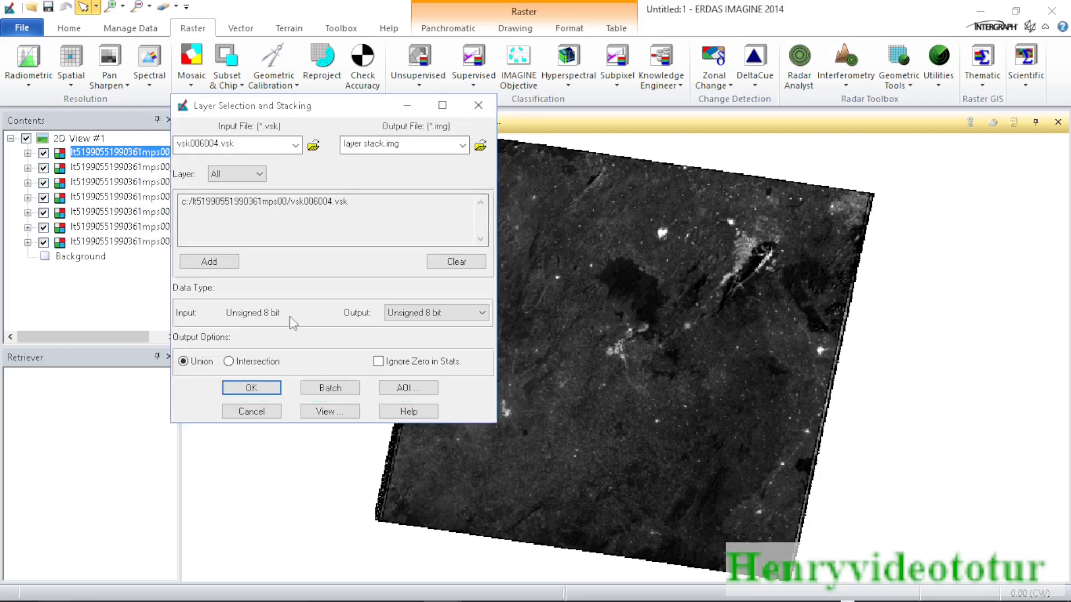
Step: Run the layer stacking process and dismiss the error and accumulated message dialogs
click(251, 391)
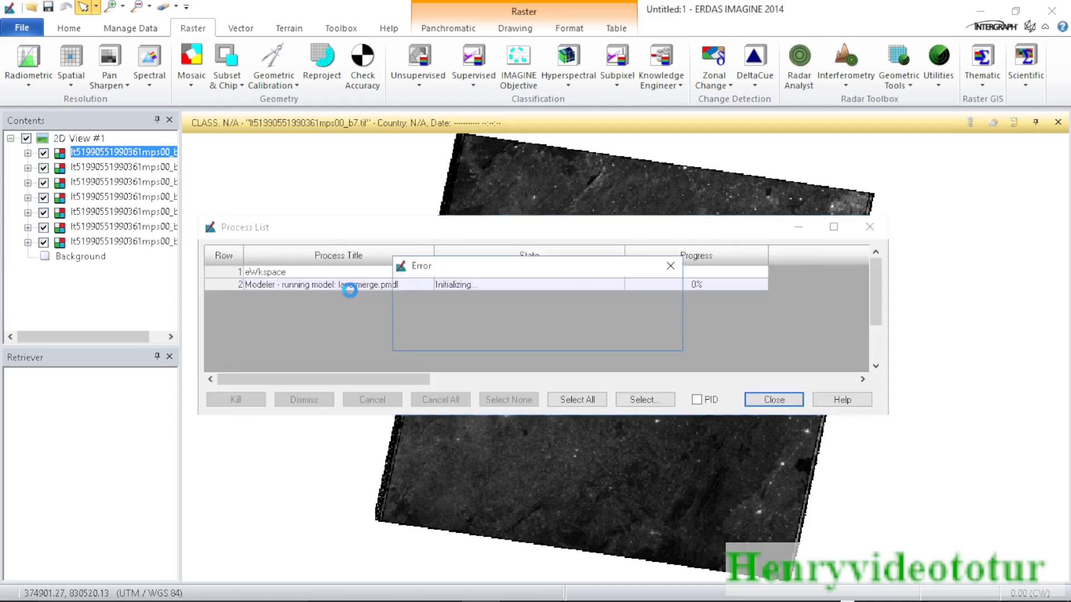
click(646, 332)
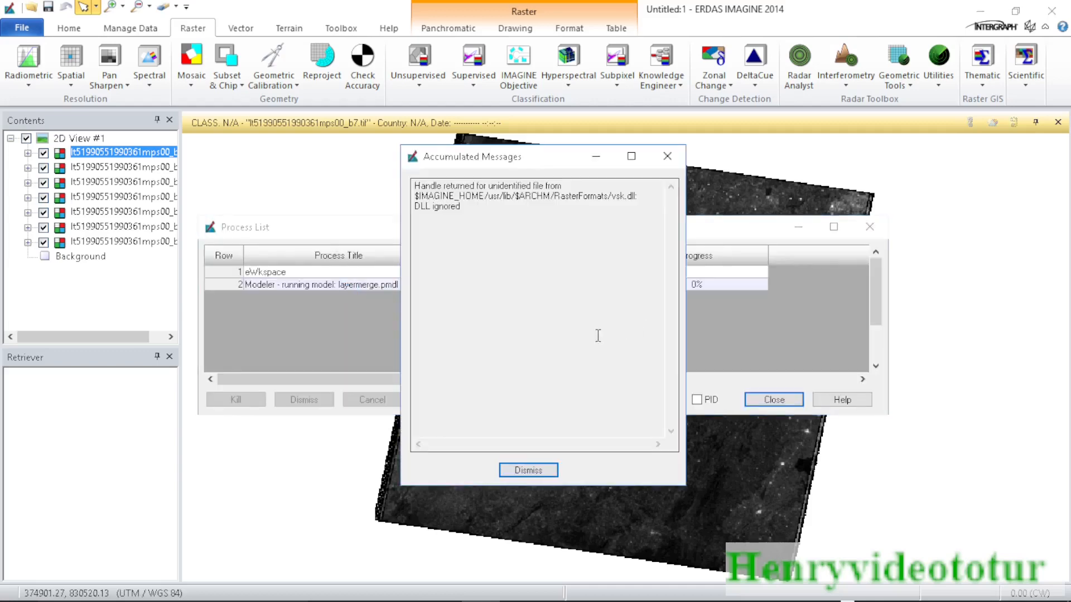
click(522, 467)
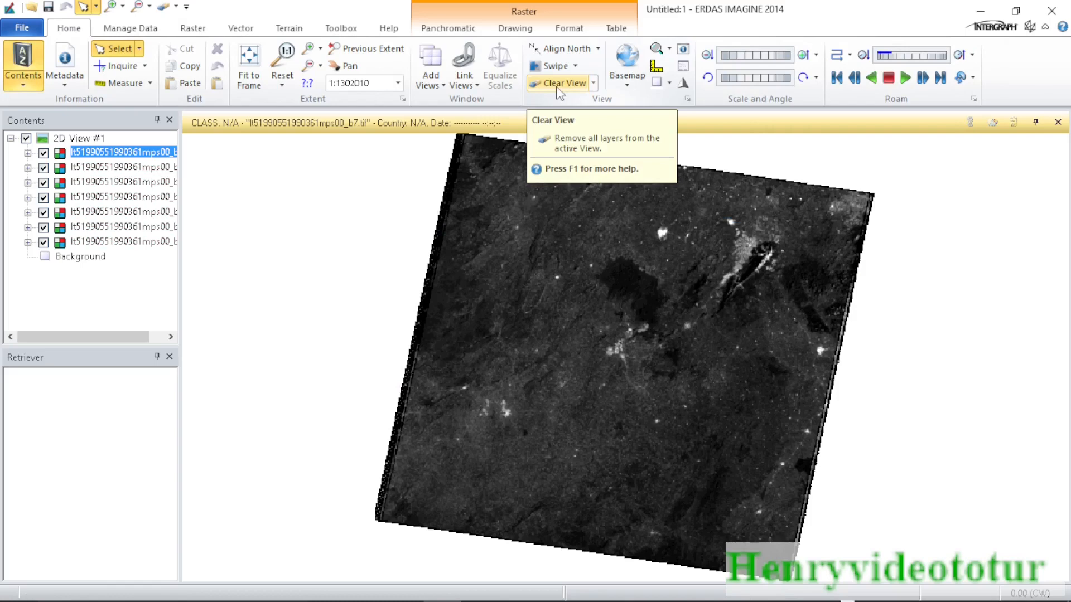
Step: Clear all layers from the 2D view and set its background color to white
click(560, 91)
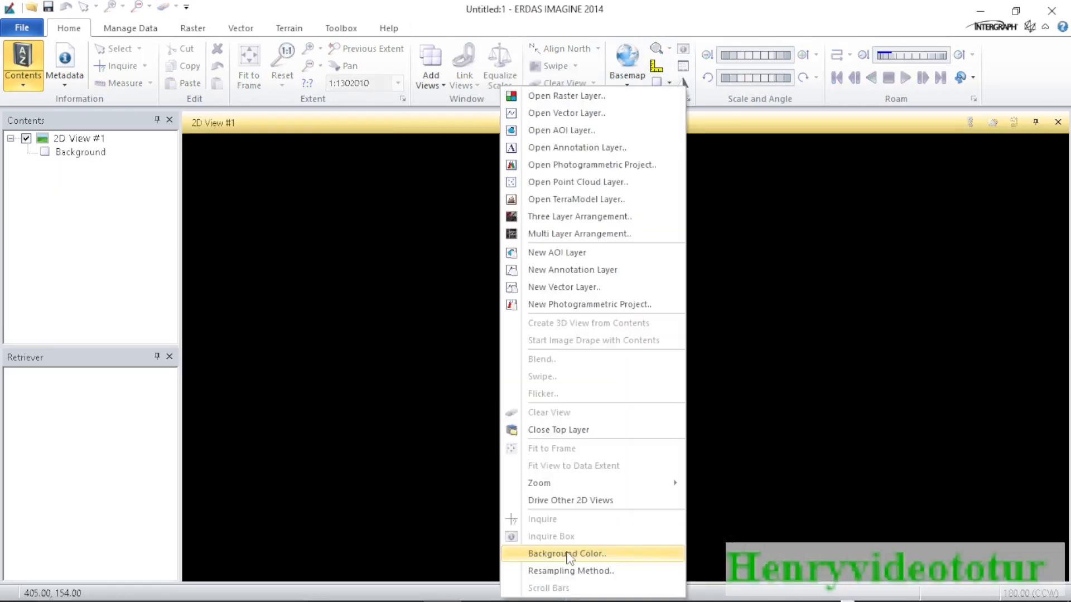
click(568, 555)
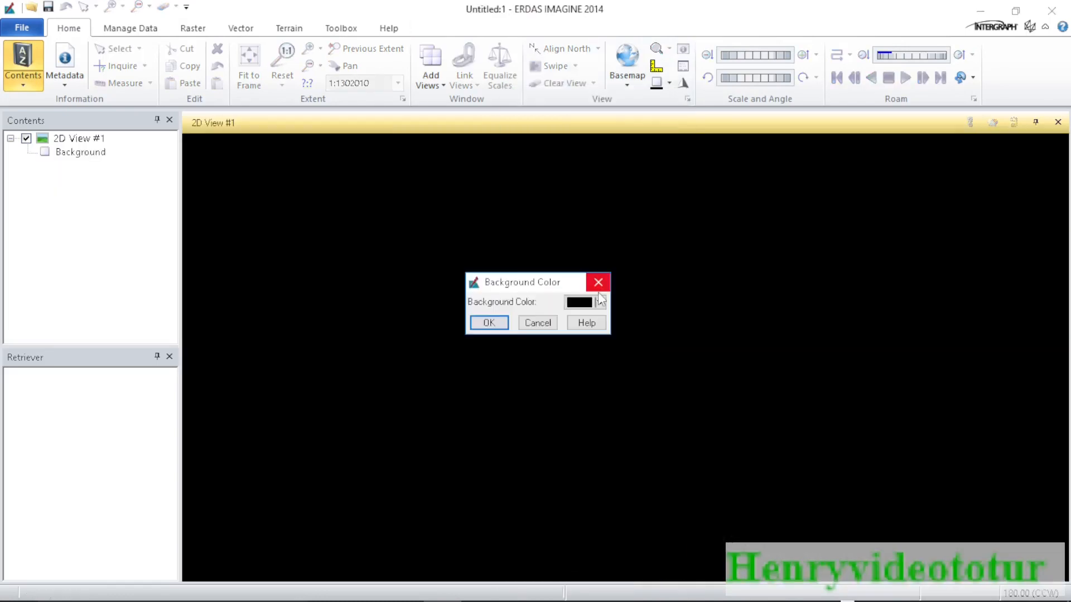
click(484, 322)
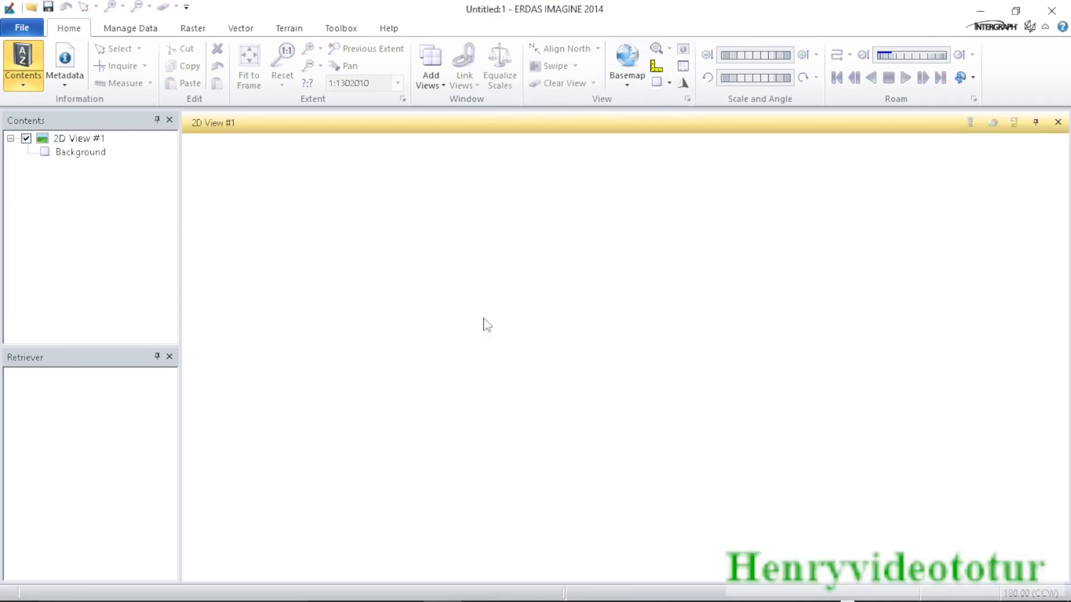
right_click(437, 267)
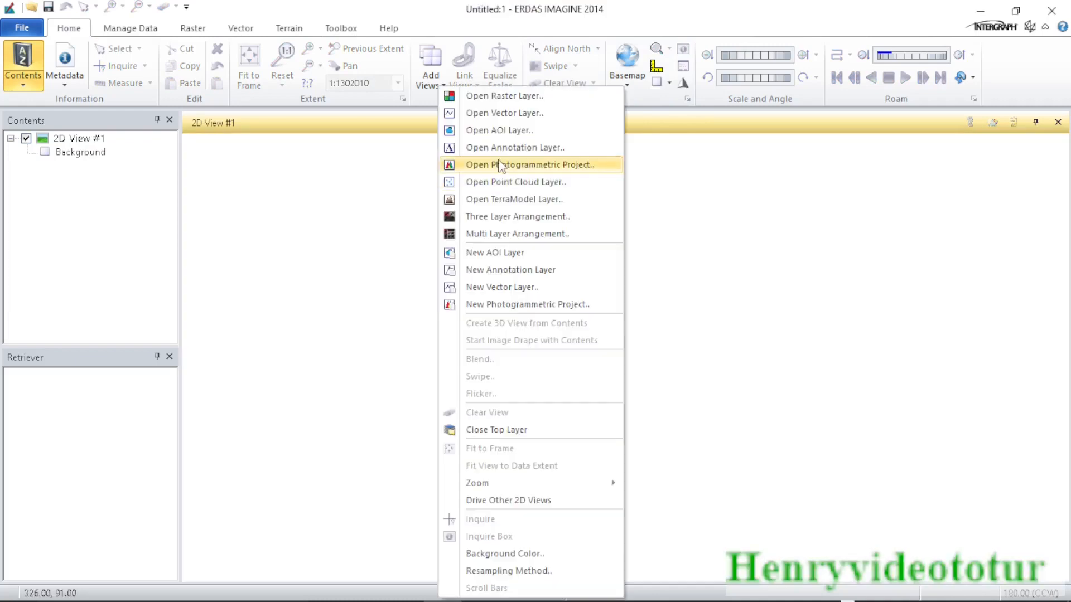
click(497, 99)
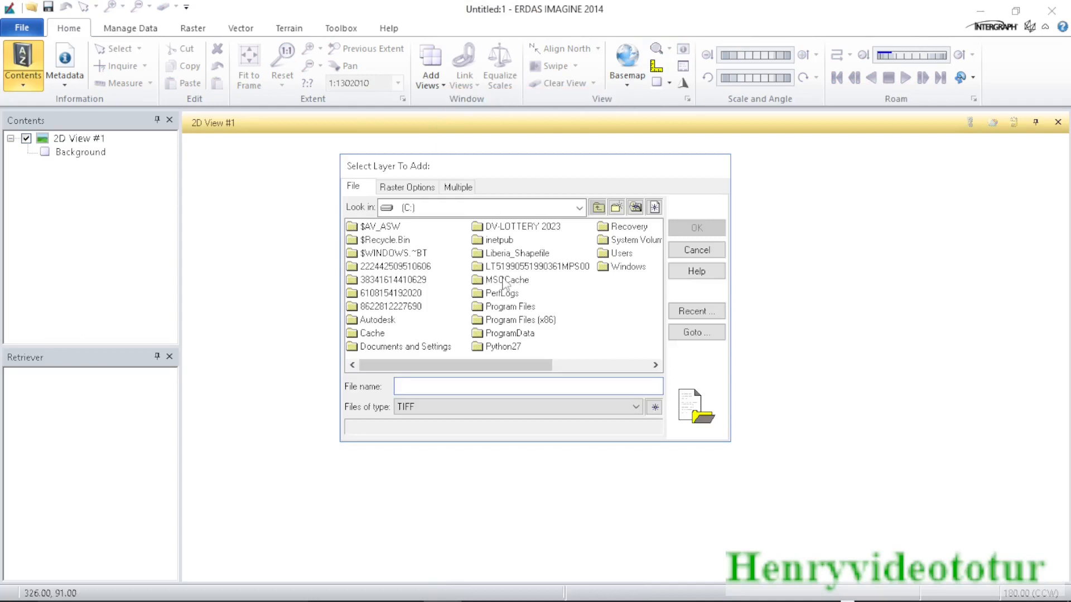
double_click(513, 267)
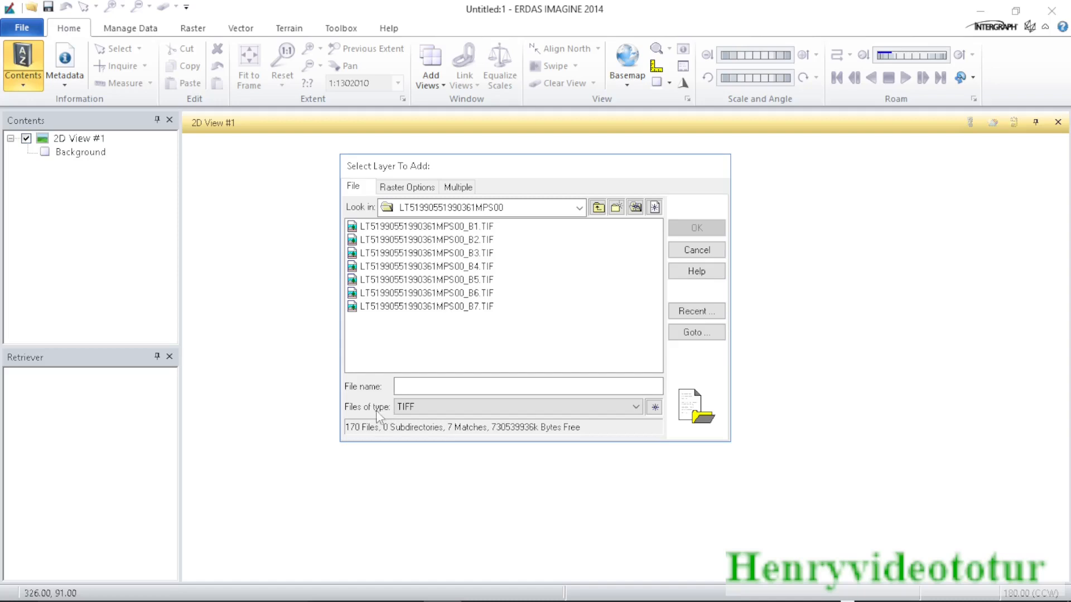
click(425, 412)
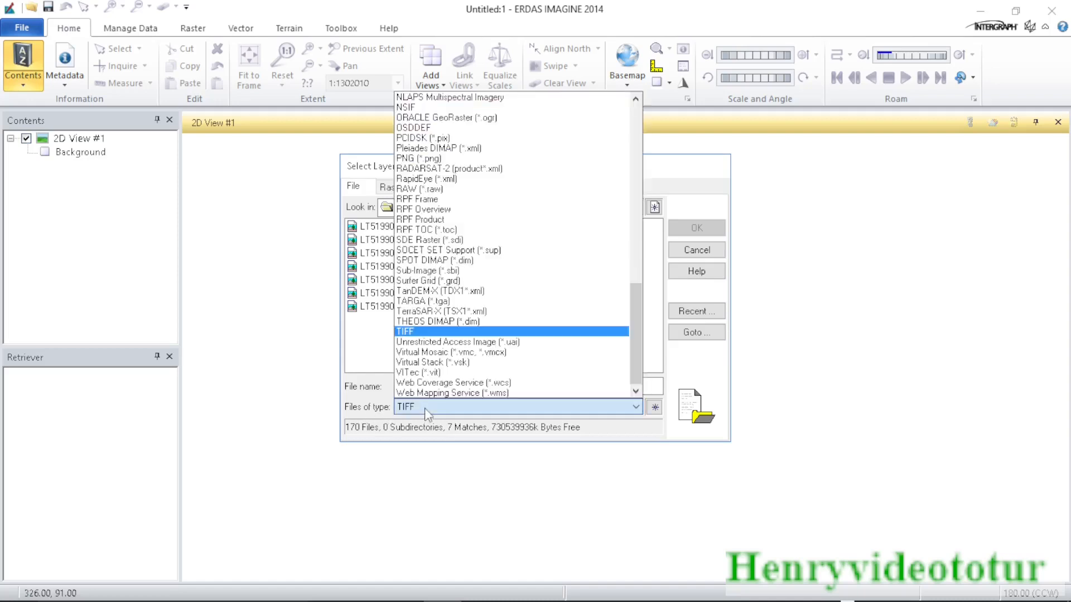
drag(635, 324, 648, 234)
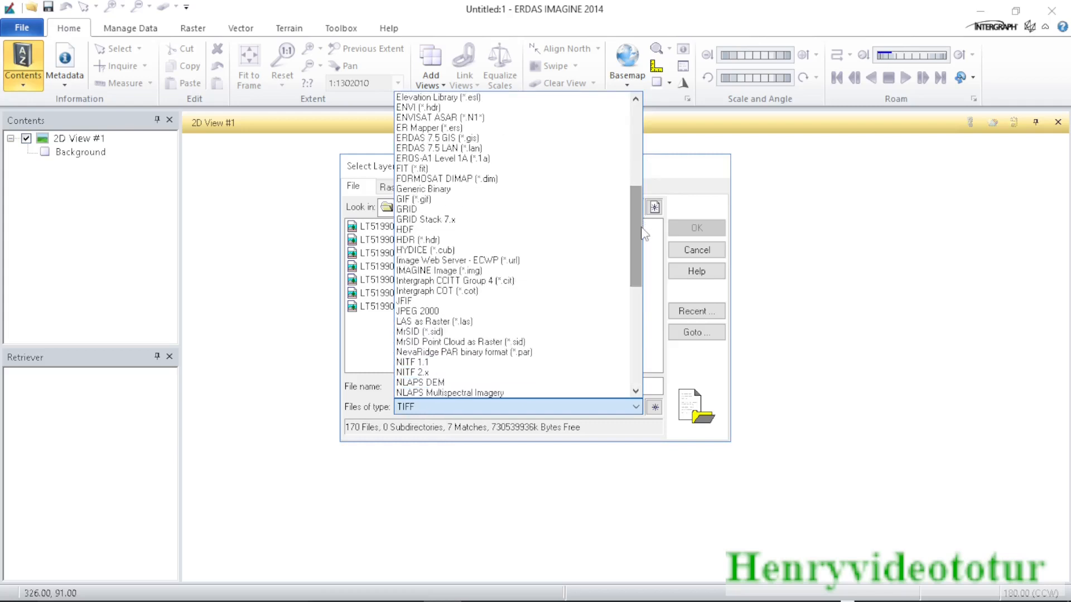
click(435, 270)
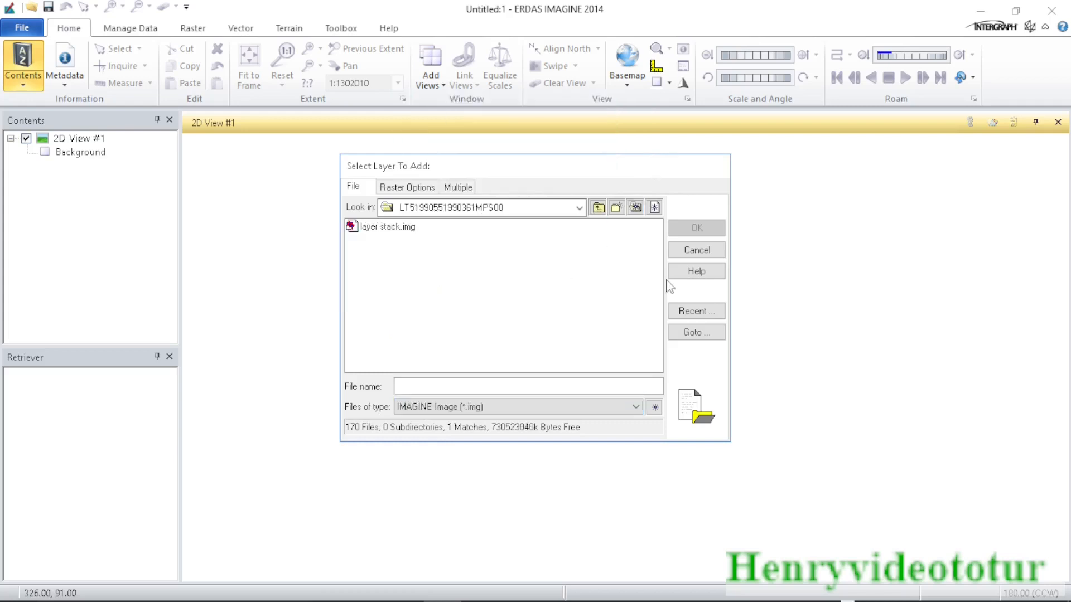
click(390, 227)
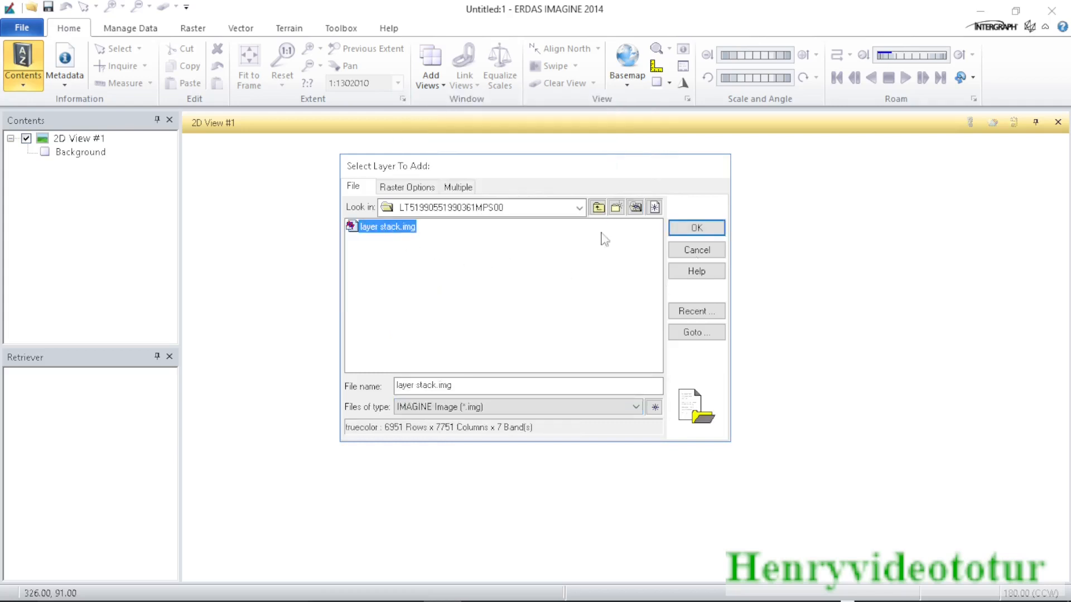
click(701, 227)
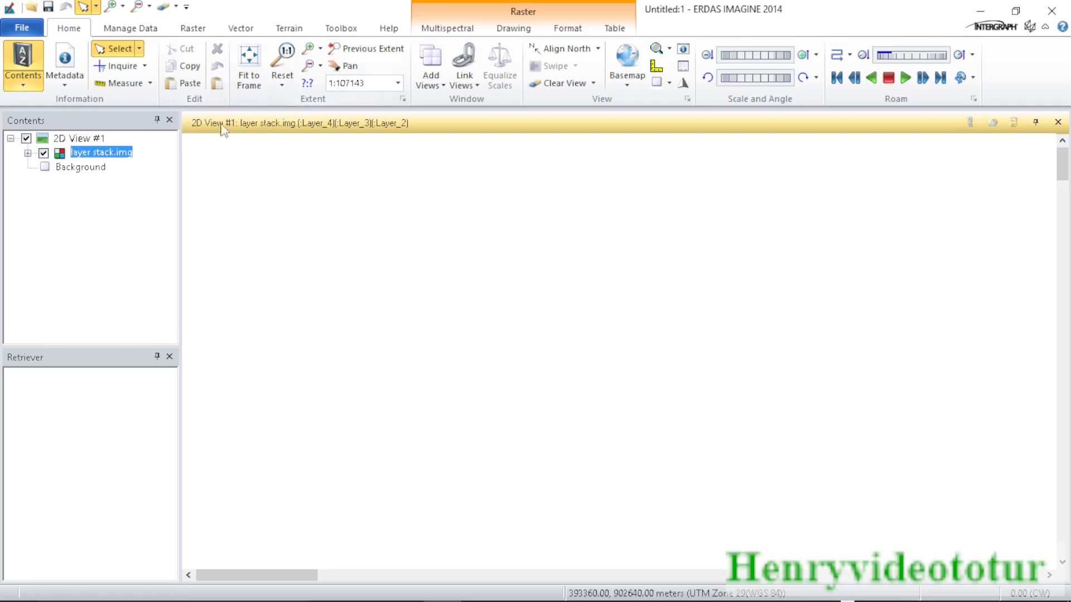
click(249, 63)
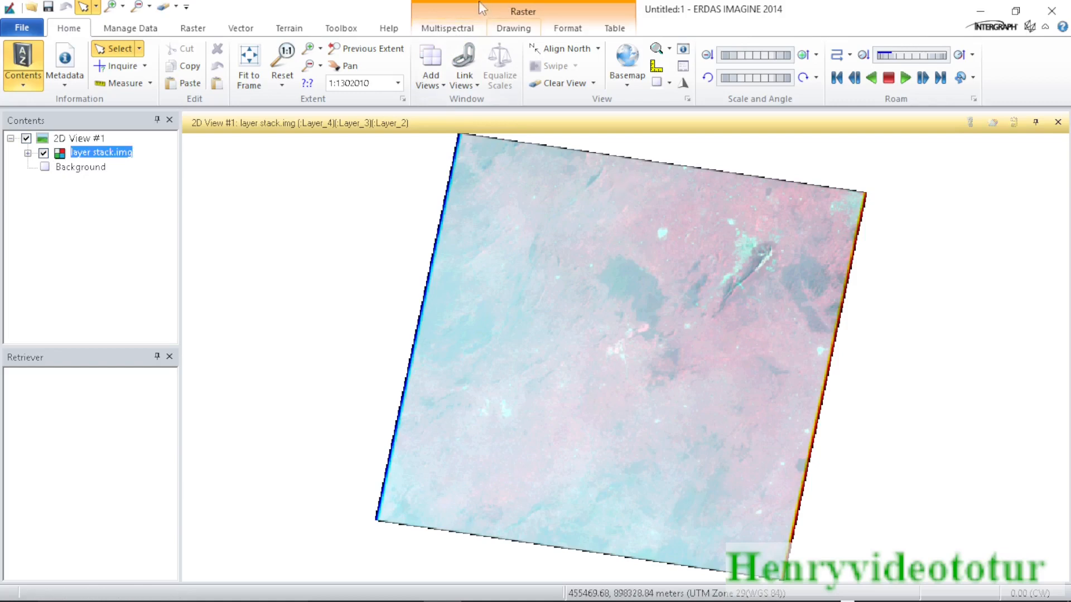
Step: Start the Create Subset Image tool with layer stack.img as input and move its dialog off part of the image
click(454, 29)
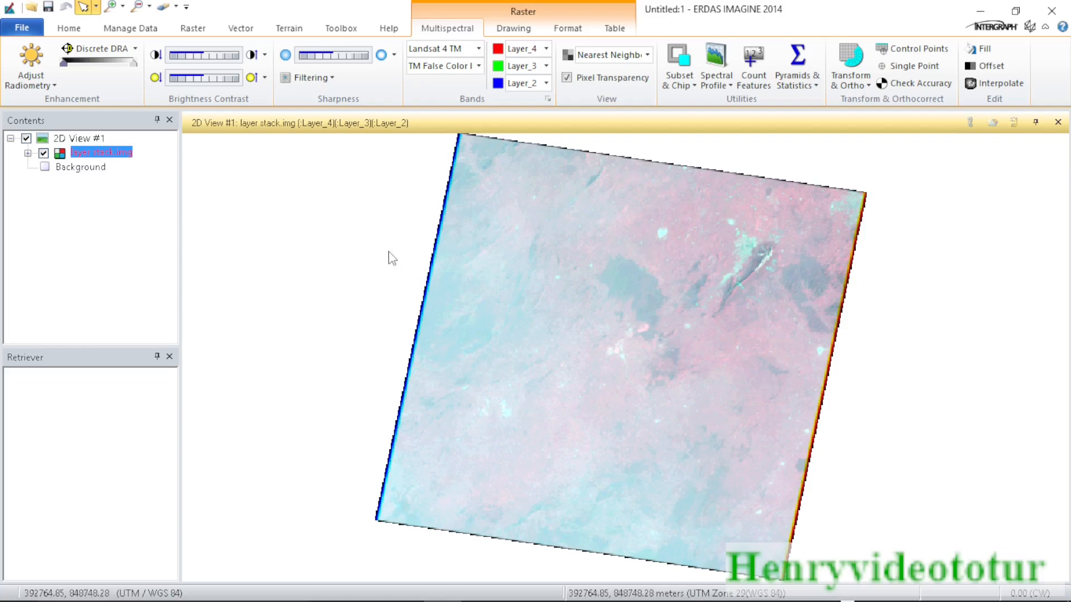
click(198, 31)
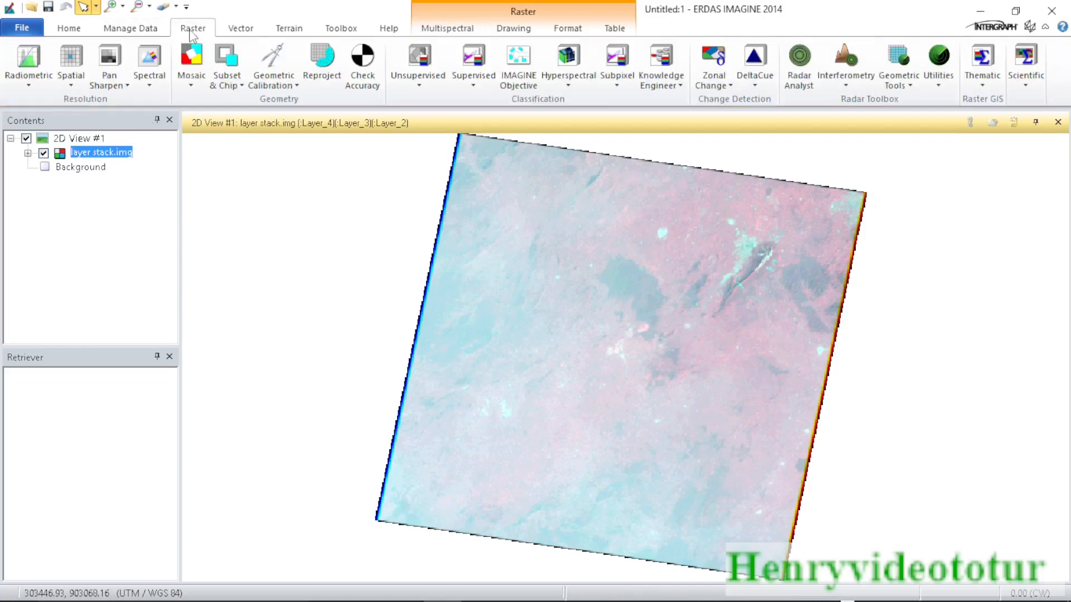
click(231, 92)
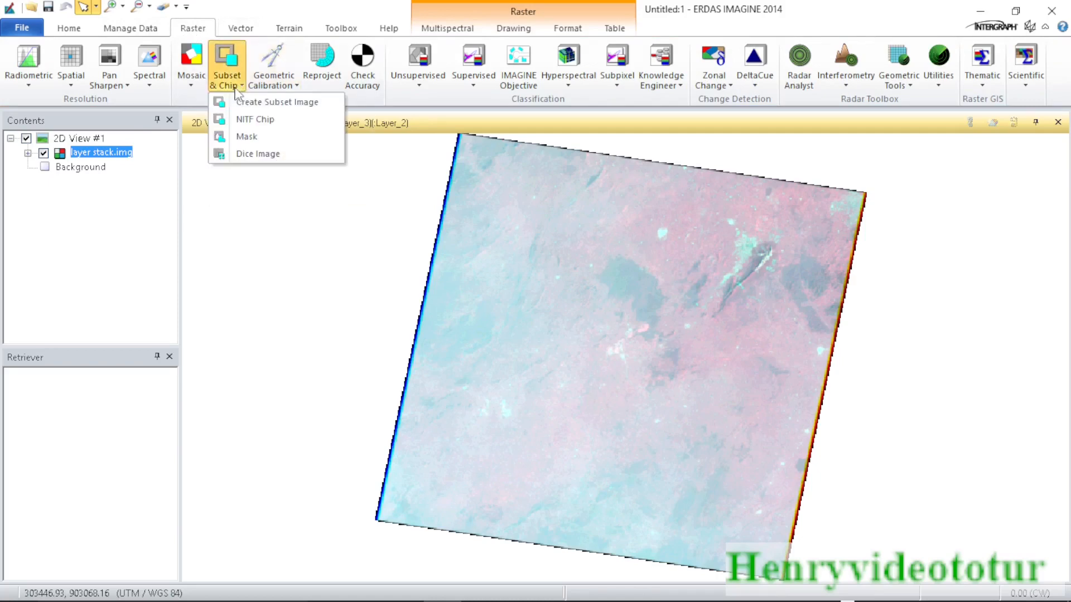
click(262, 103)
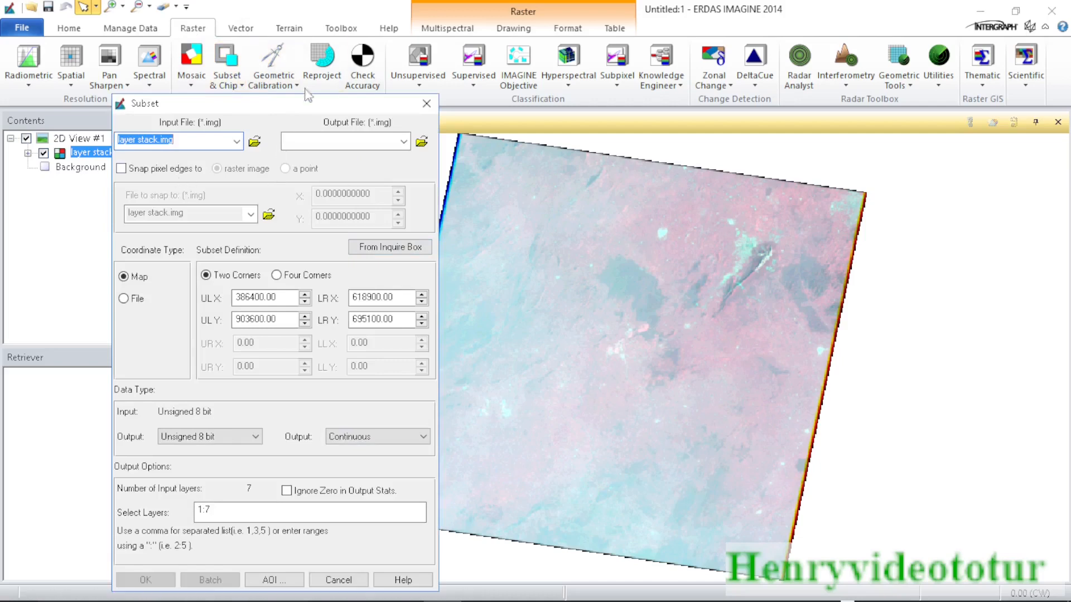
drag(301, 109, 492, 51)
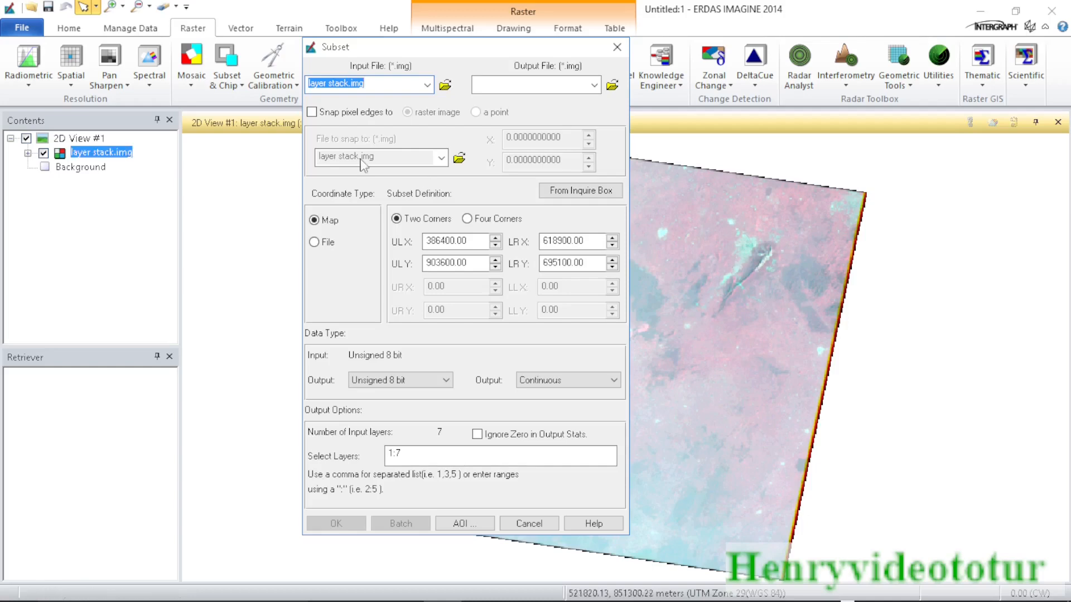
Step: Add an inquire box to the layer stack view, shift it onto the uncovered image area and move its coordinate dialog aside
click(67, 28)
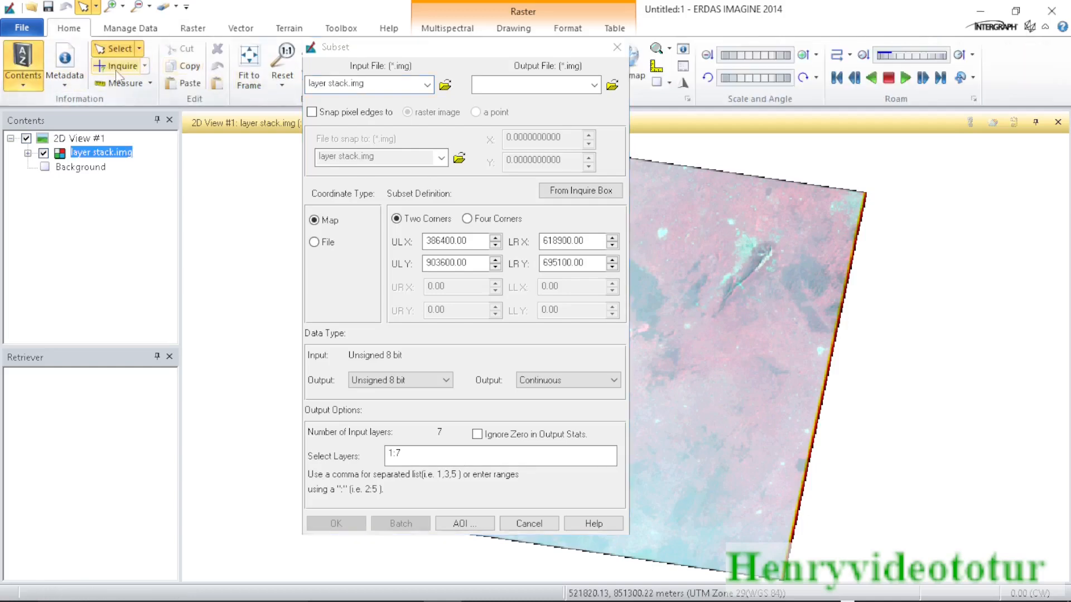
click(143, 68)
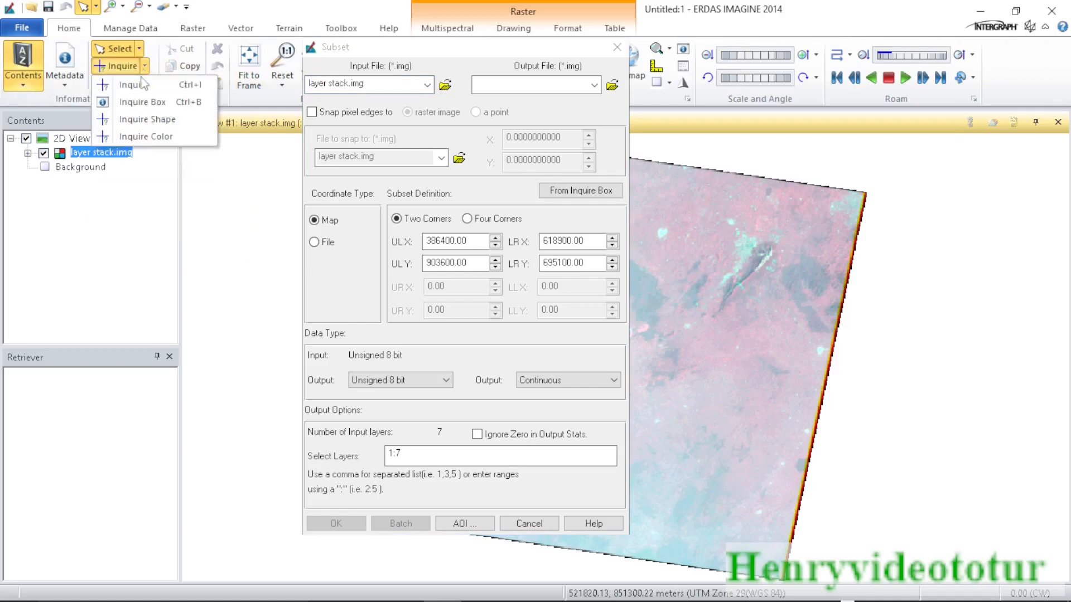
click(144, 101)
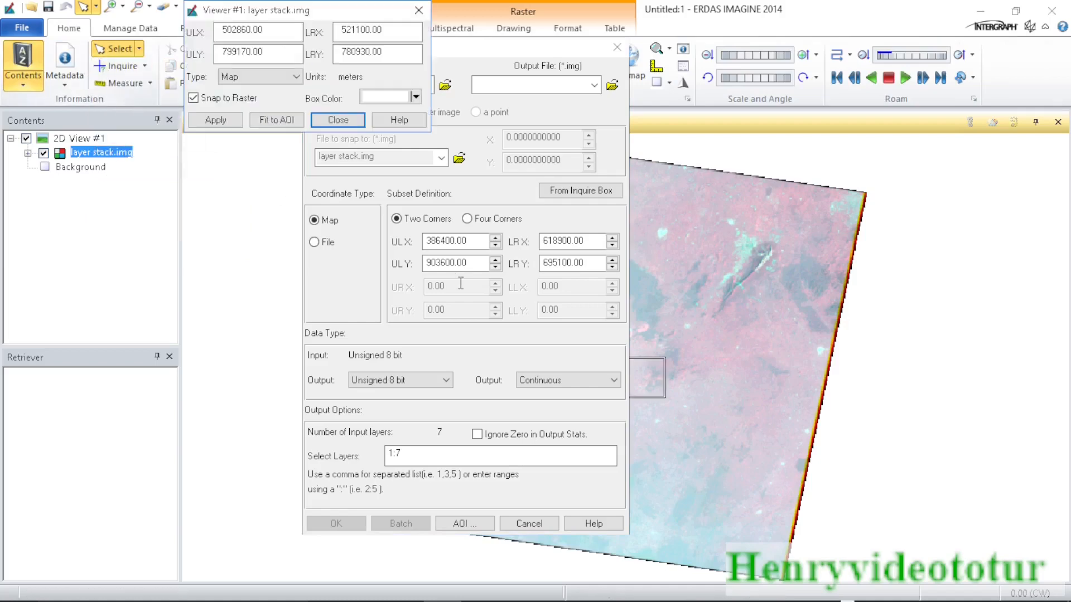
click(647, 378)
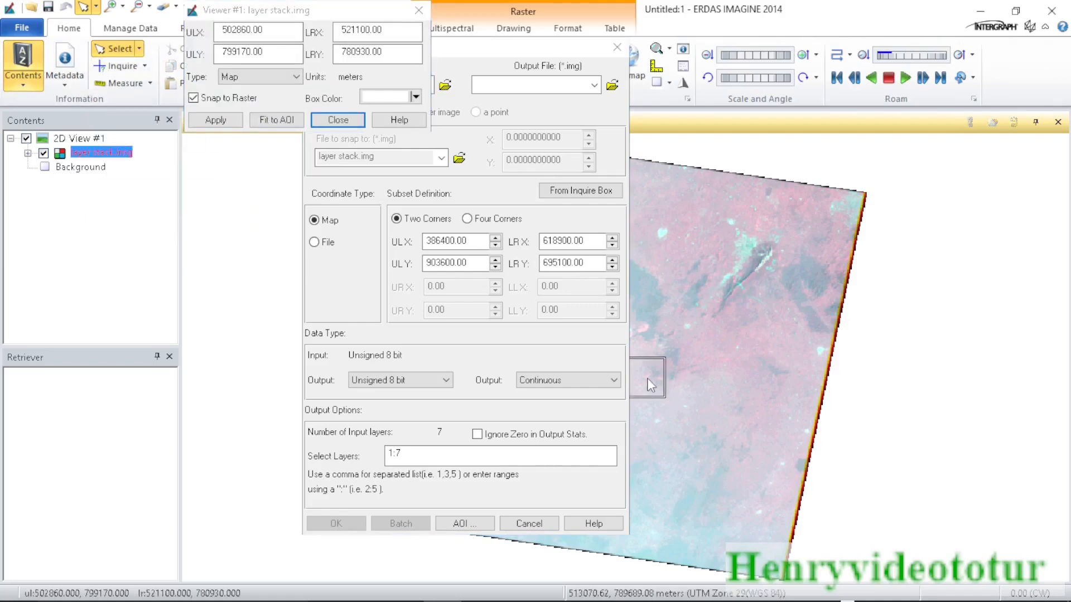
drag(647, 378, 727, 353)
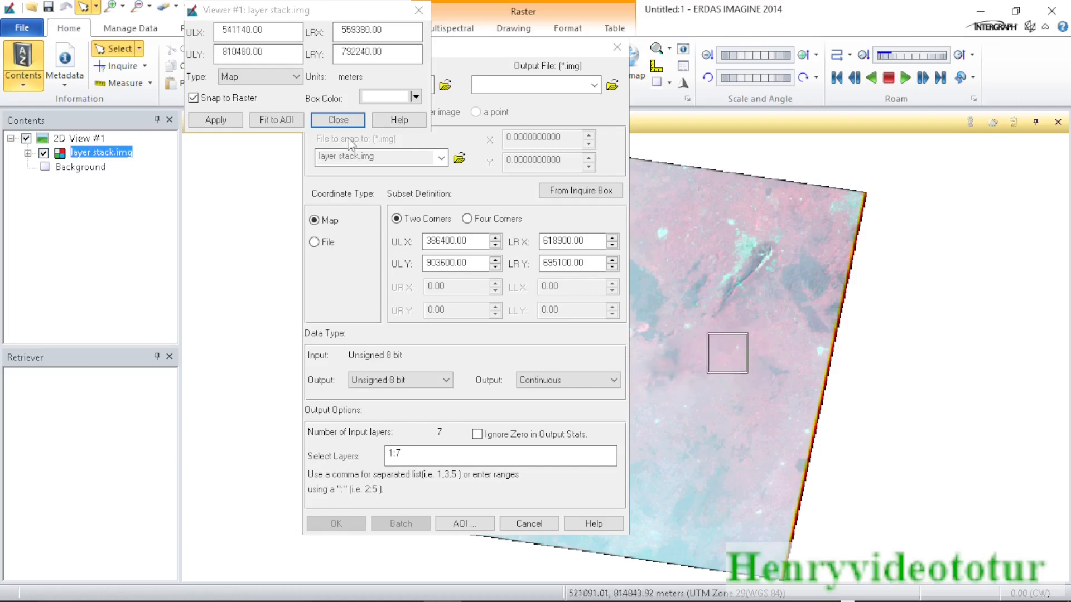
click(321, 17)
drag(262, 131, 155, 211)
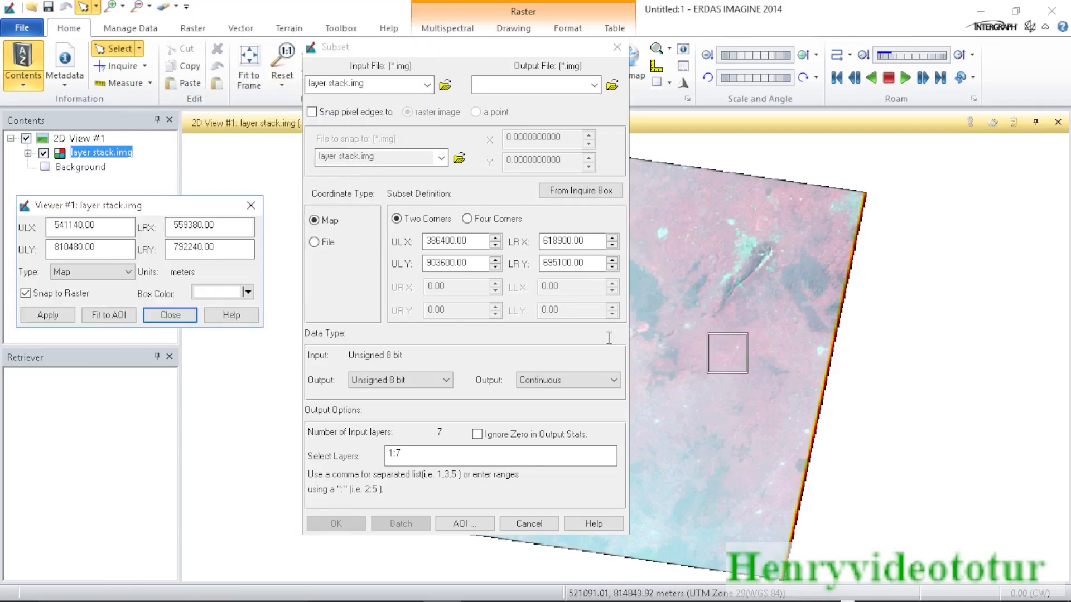
Step: Enlarge the inquire box to about 44.5 by 42.3 km around the bright cyan patch and use its corners as the subset definition
drag(728, 355, 762, 288)
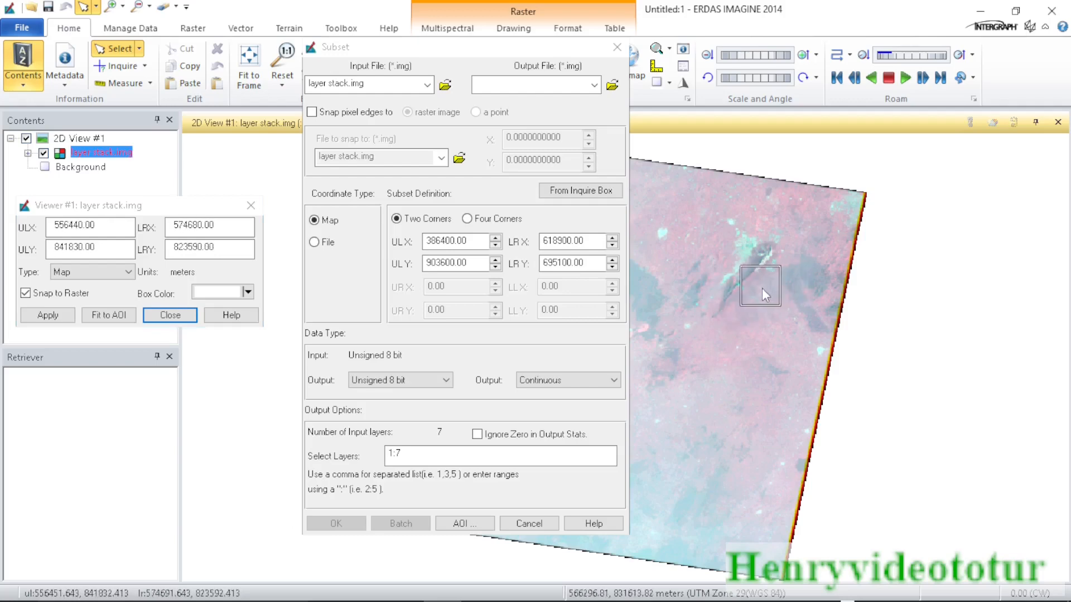
drag(485, 56, 453, 49)
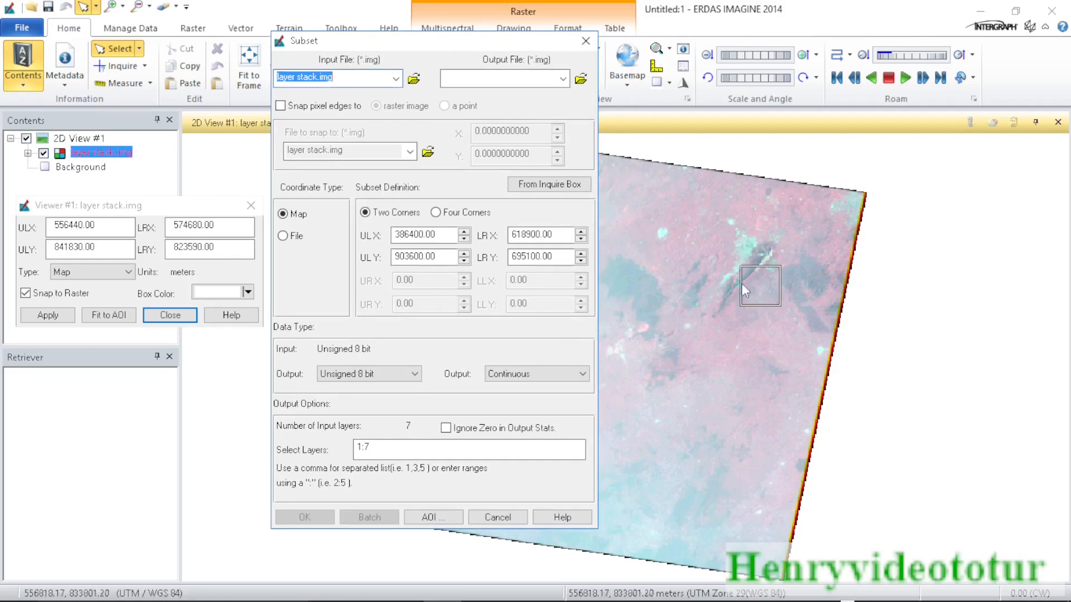
click(743, 267)
drag(741, 266, 685, 214)
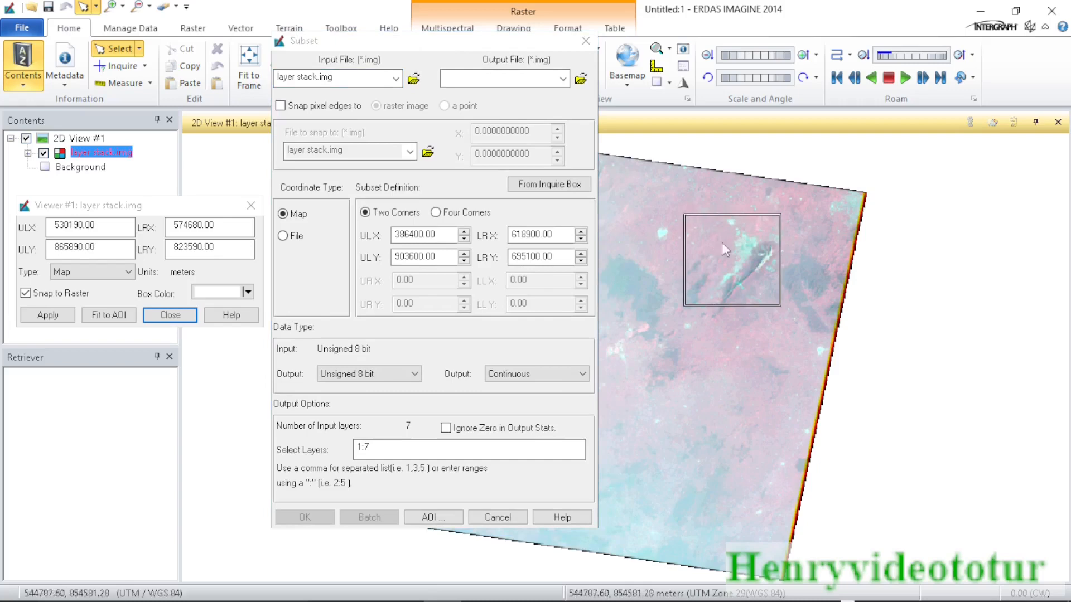
mouse_move(742, 256)
mouse_down()
mouse_move(760, 272)
mouse_move(756, 262)
mouse_up()
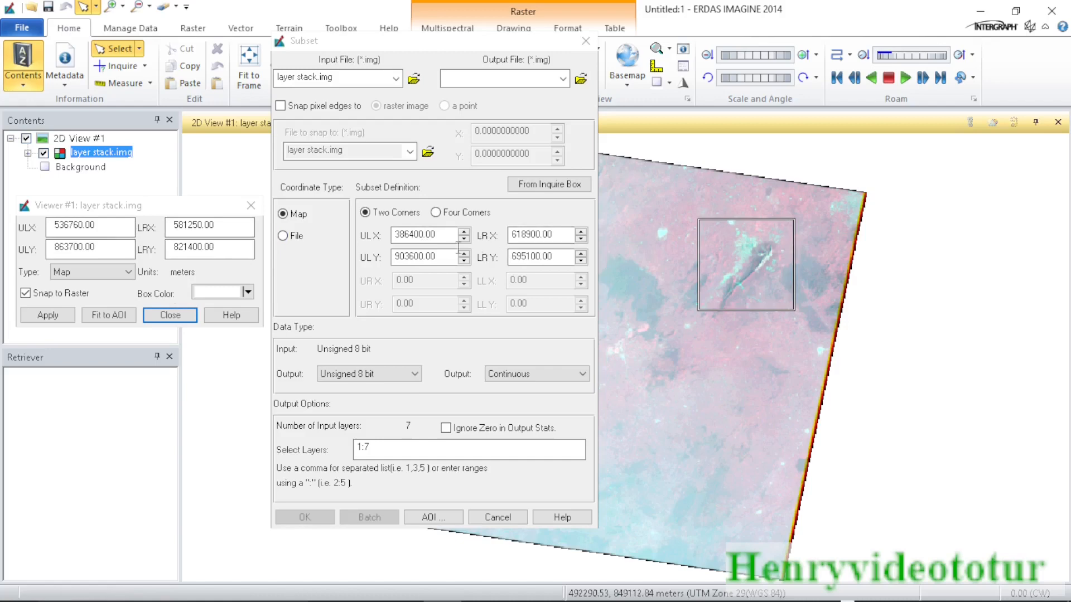
click(551, 184)
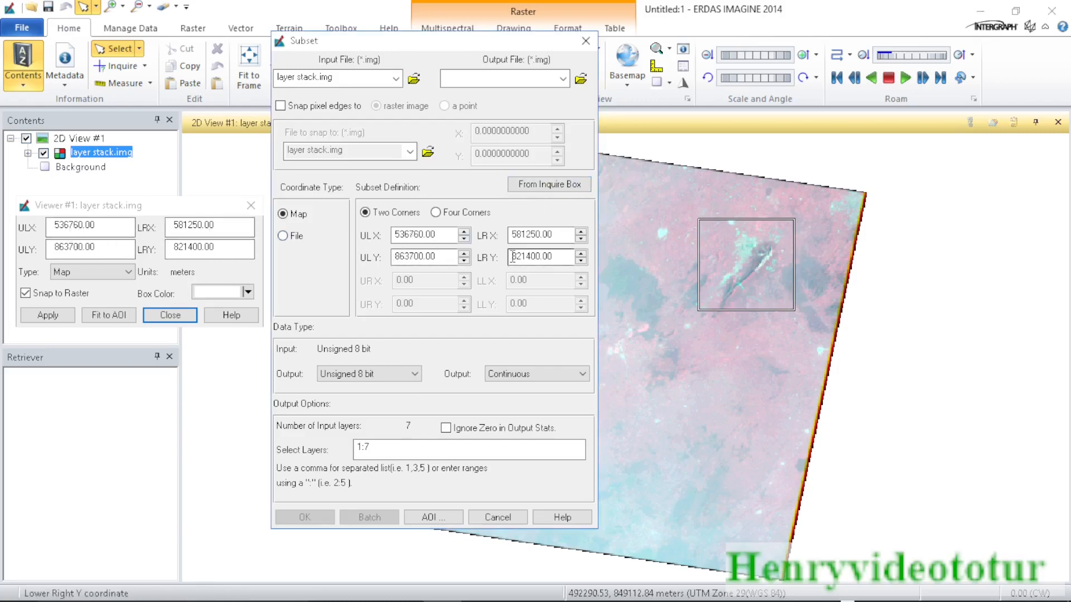
click(580, 79)
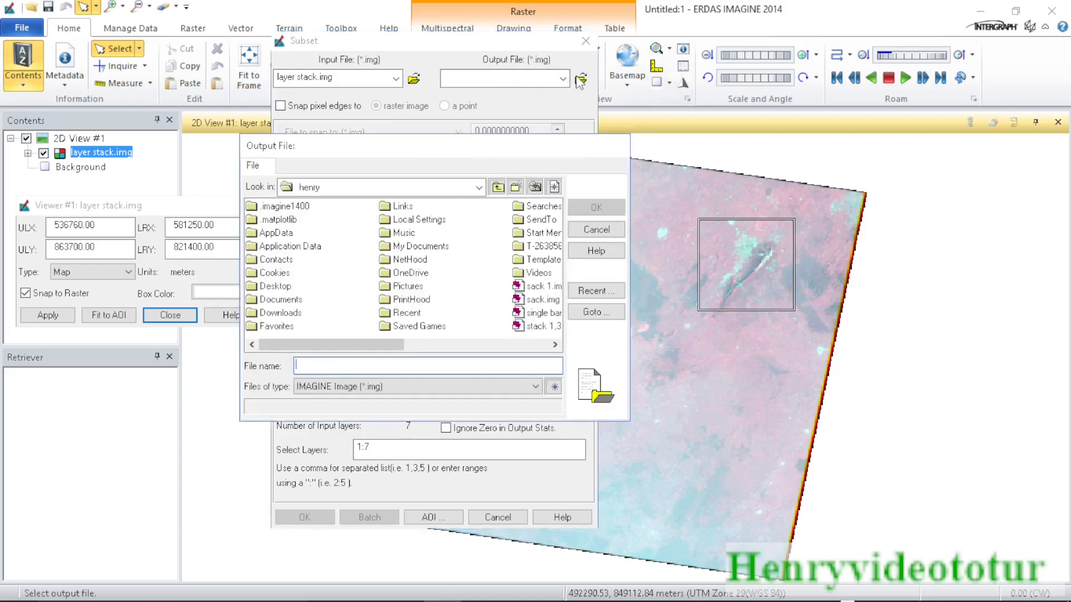
click(498, 187)
click(498, 187)
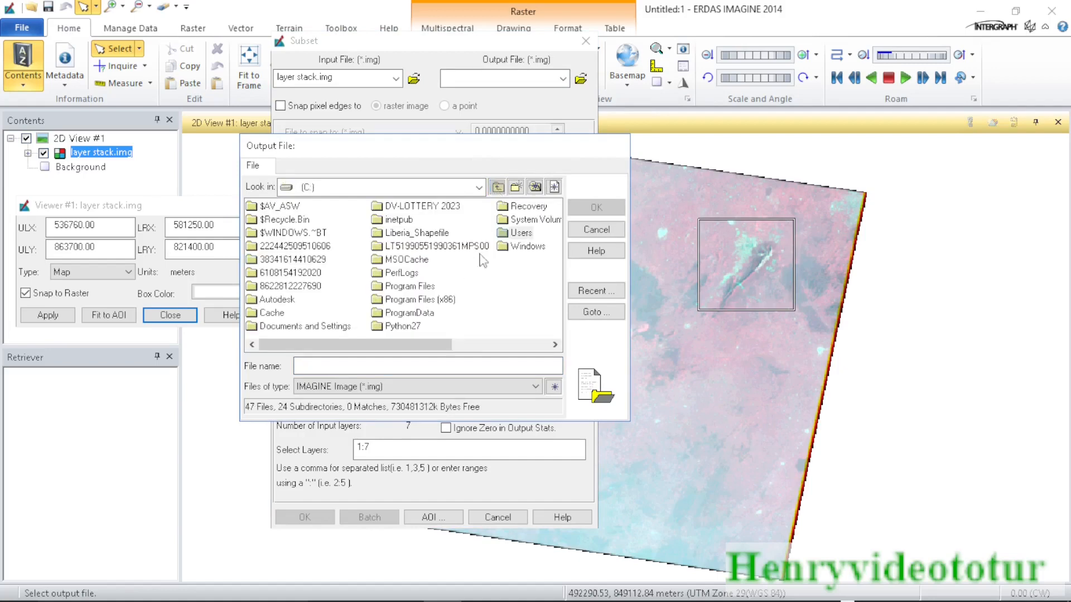
double_click(413, 248)
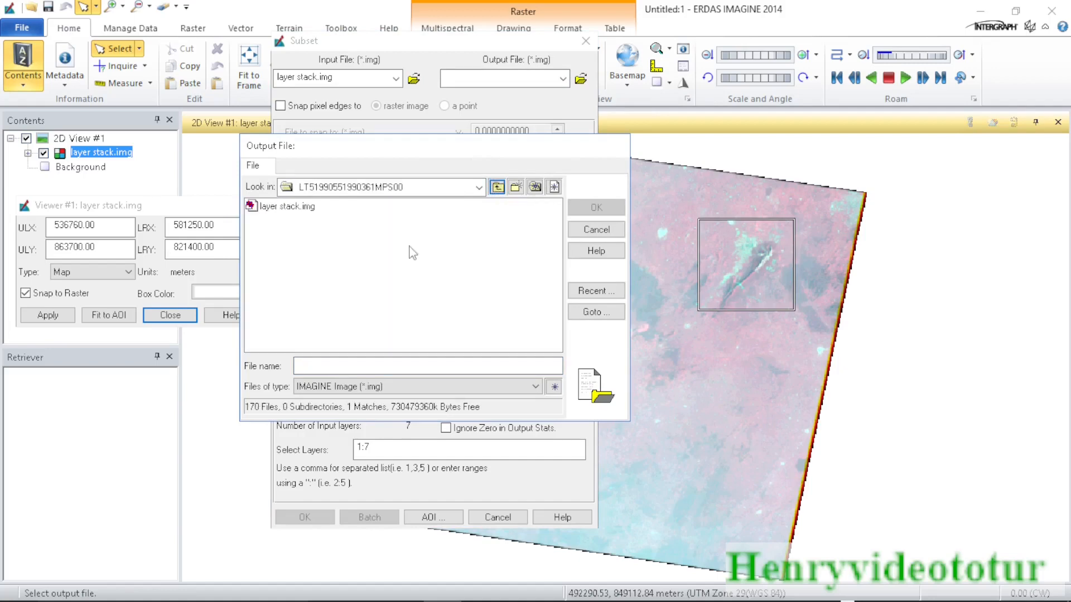
click(360, 365)
text(Subset and chip)
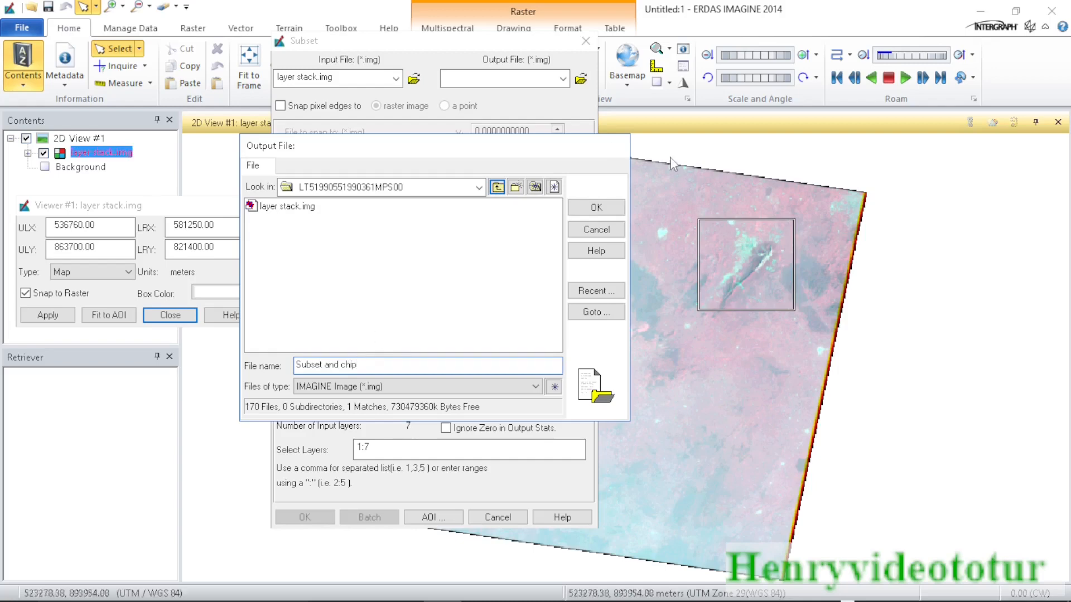
click(596, 207)
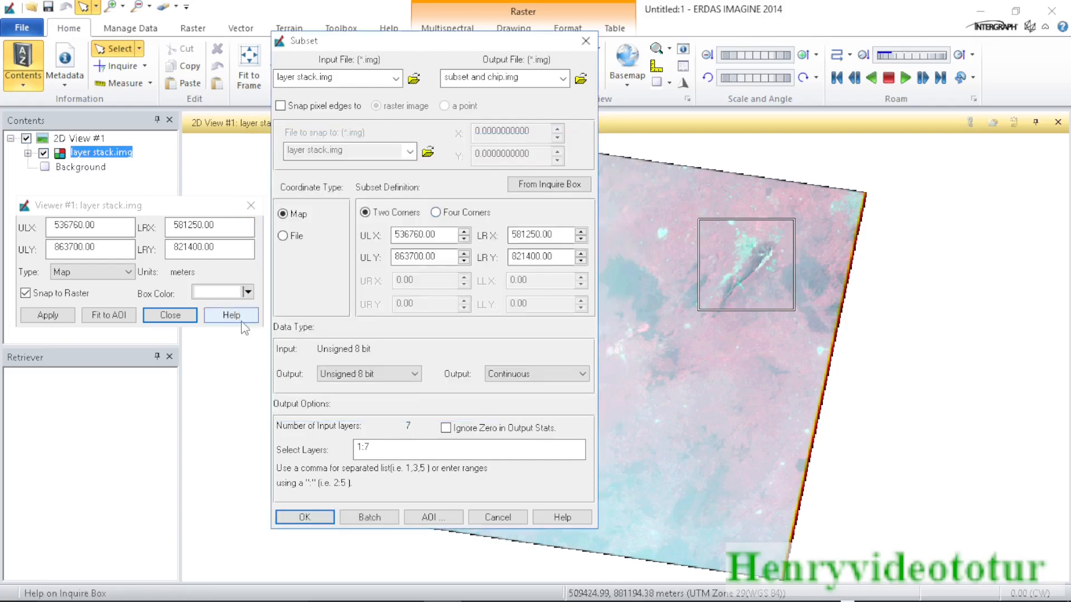
Step: Run the subset process, dismiss its finished entry and close the process list
click(305, 517)
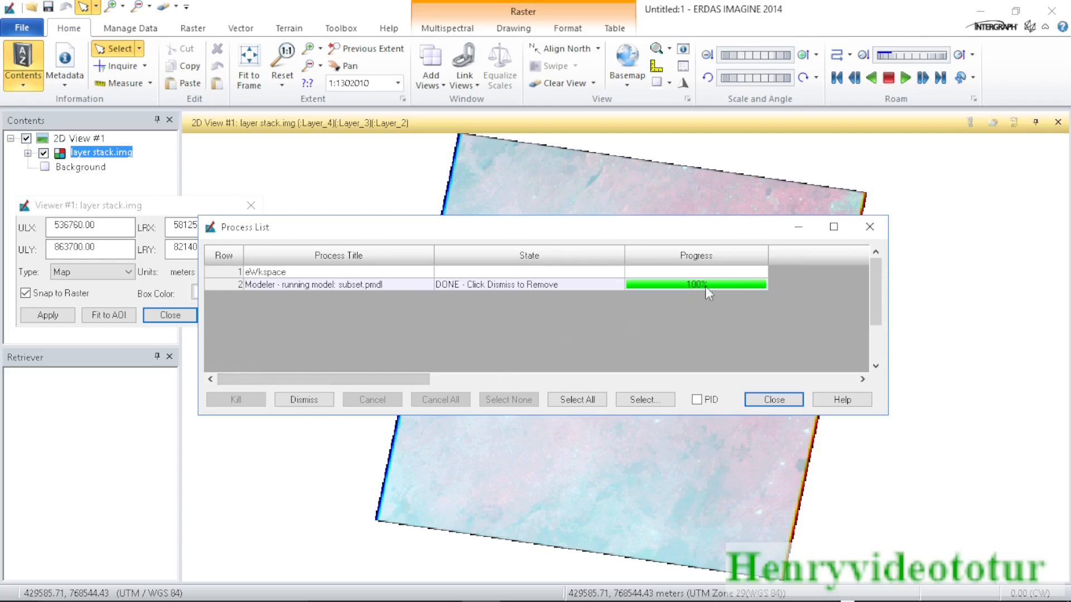
click(305, 401)
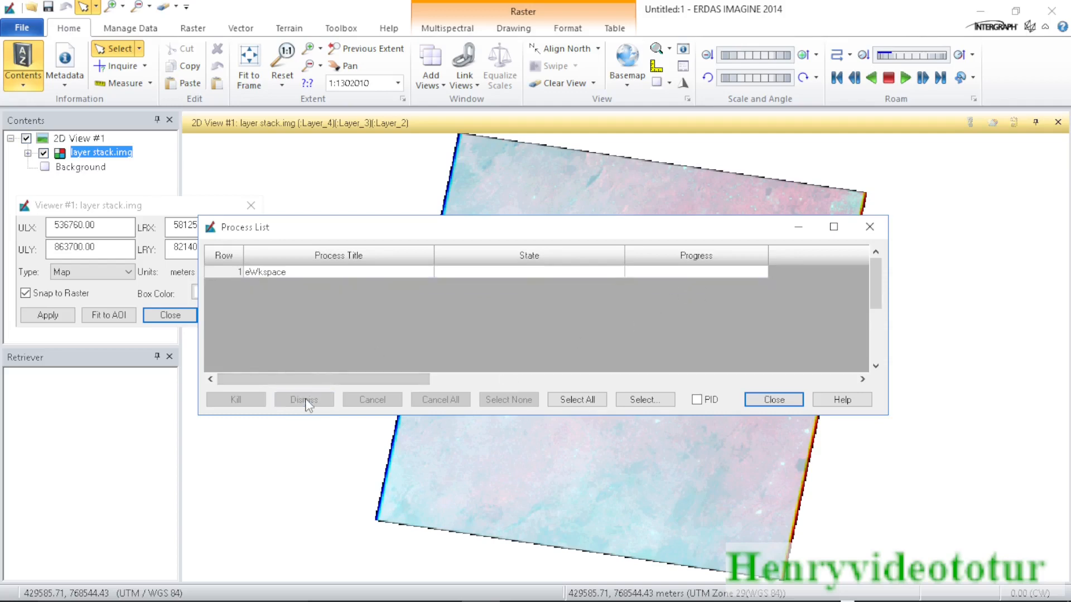
click(779, 401)
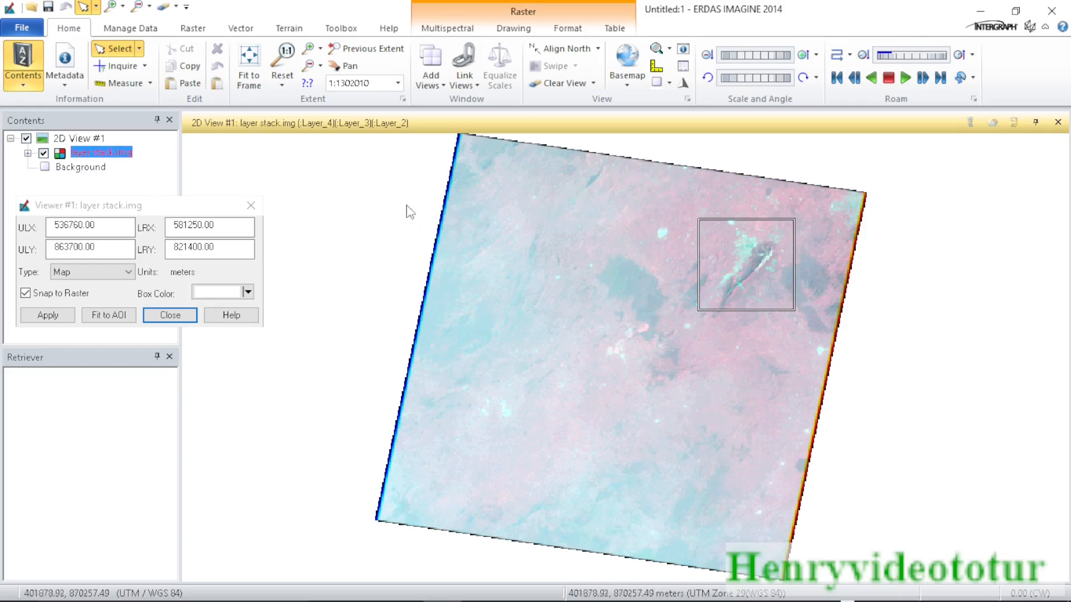
right_click(364, 206)
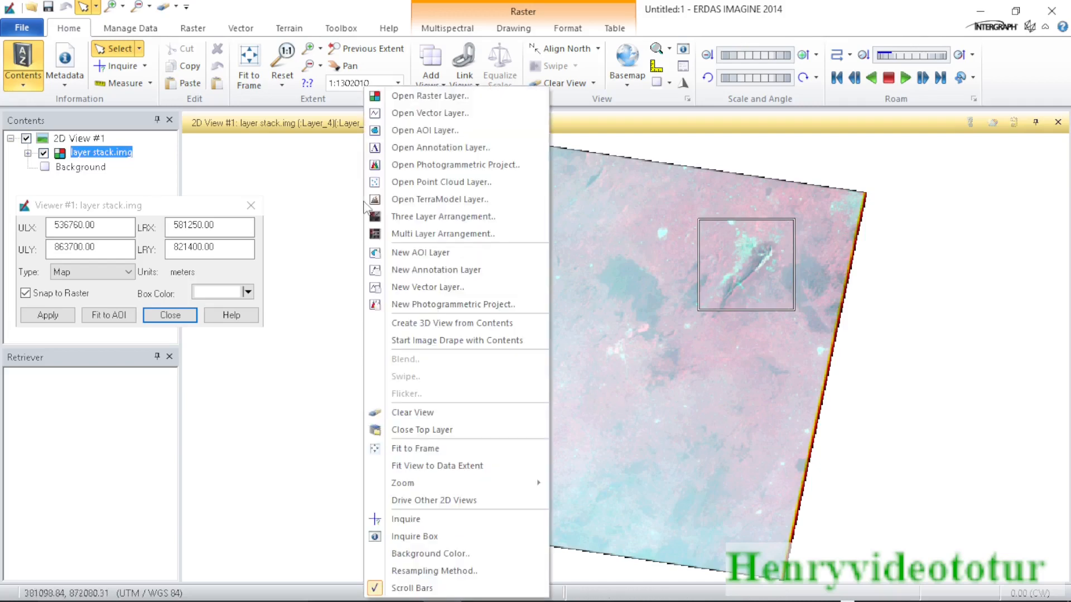
click(414, 98)
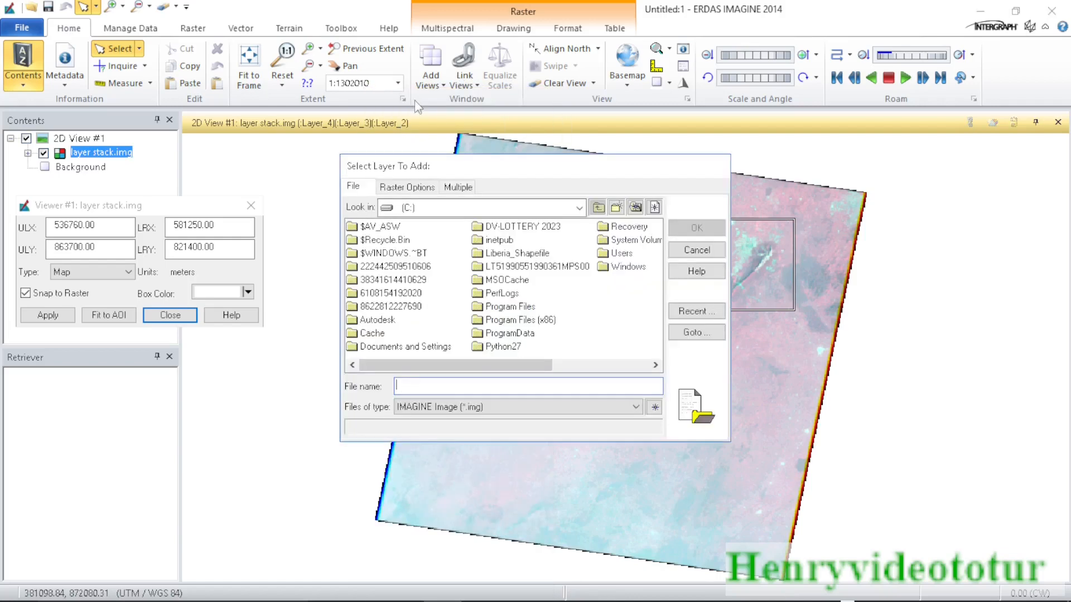
double_click(523, 268)
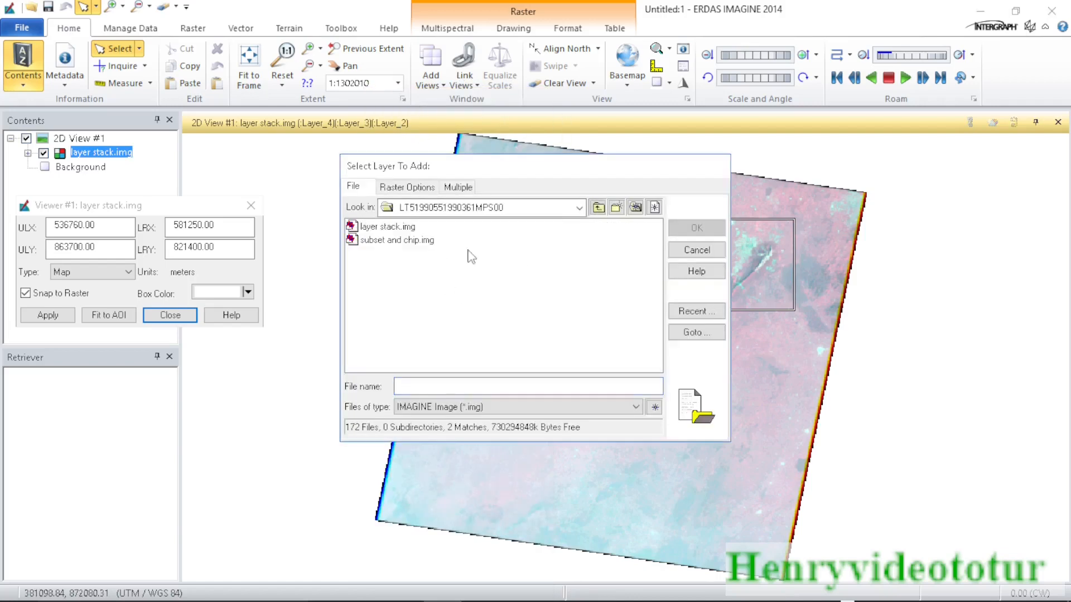
click(397, 240)
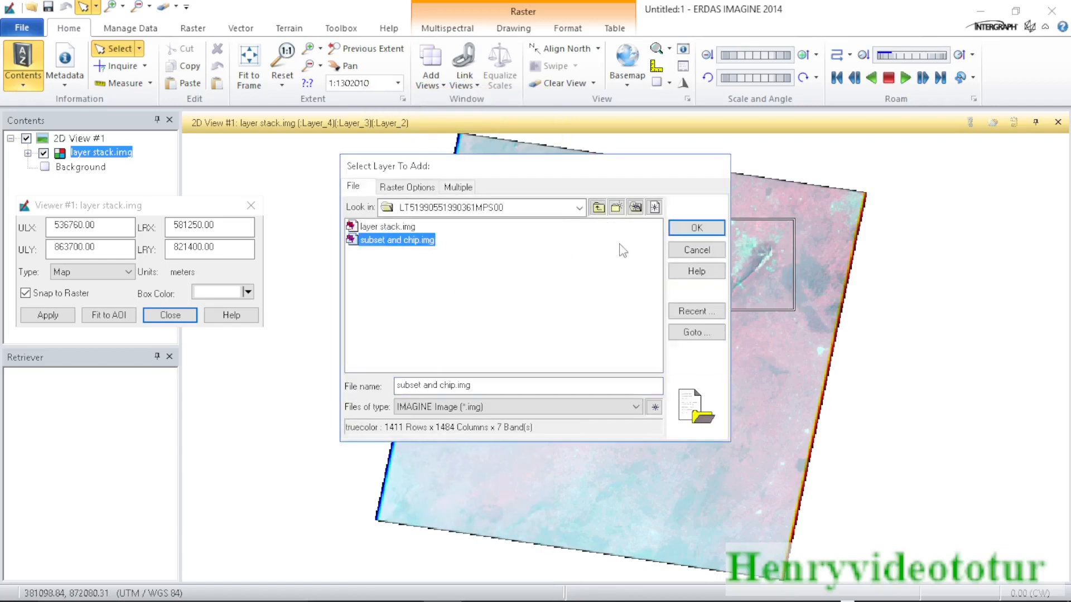
click(692, 226)
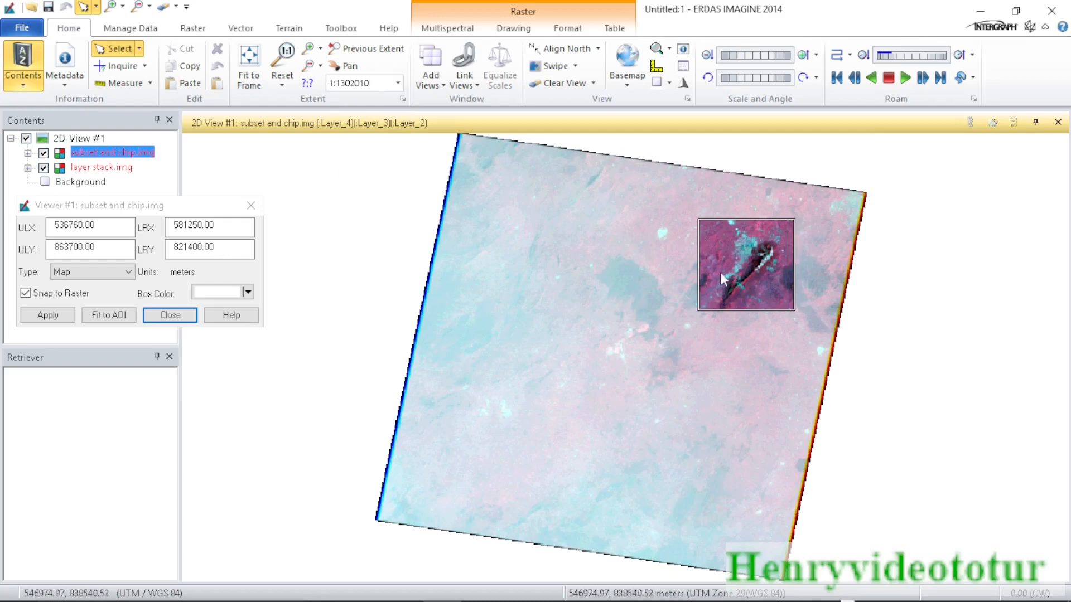
Step: Set the inquire box color to red and move its coordinate dialog clear of the layer list
click(247, 291)
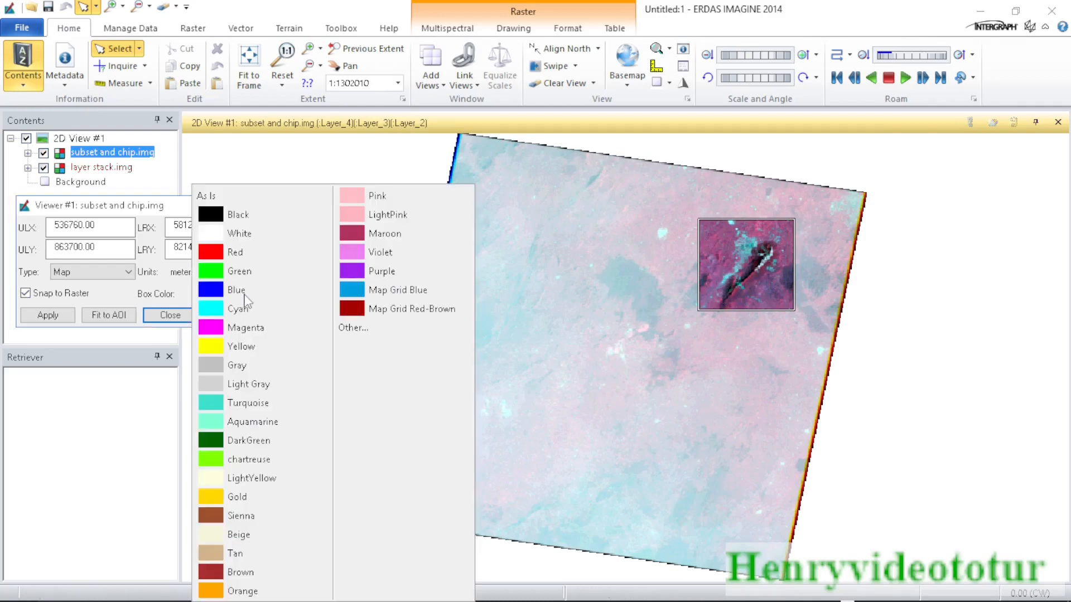
click(236, 256)
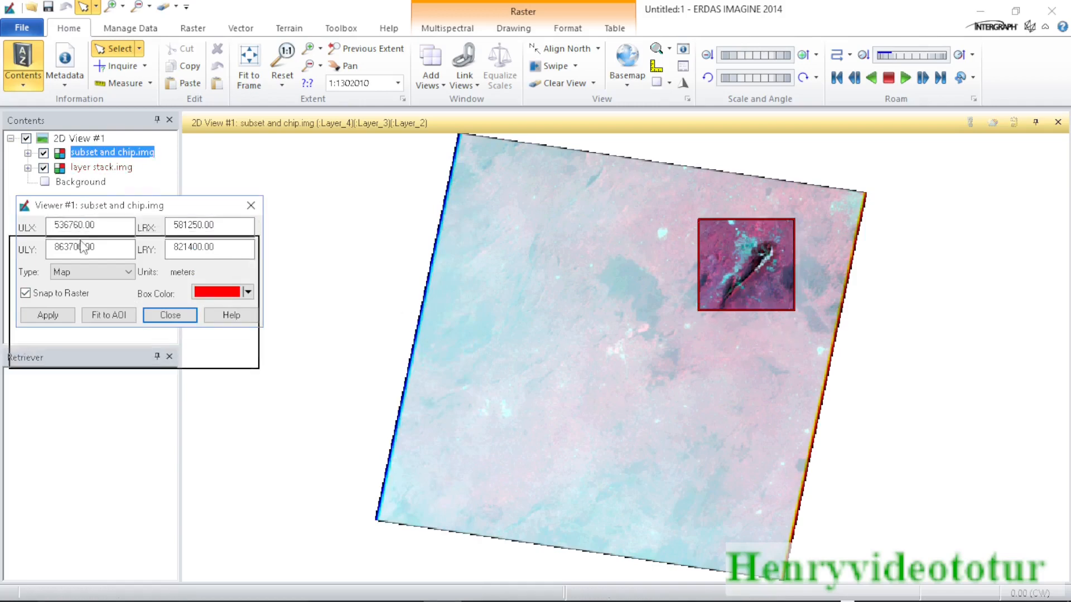
drag(83, 205, 78, 246)
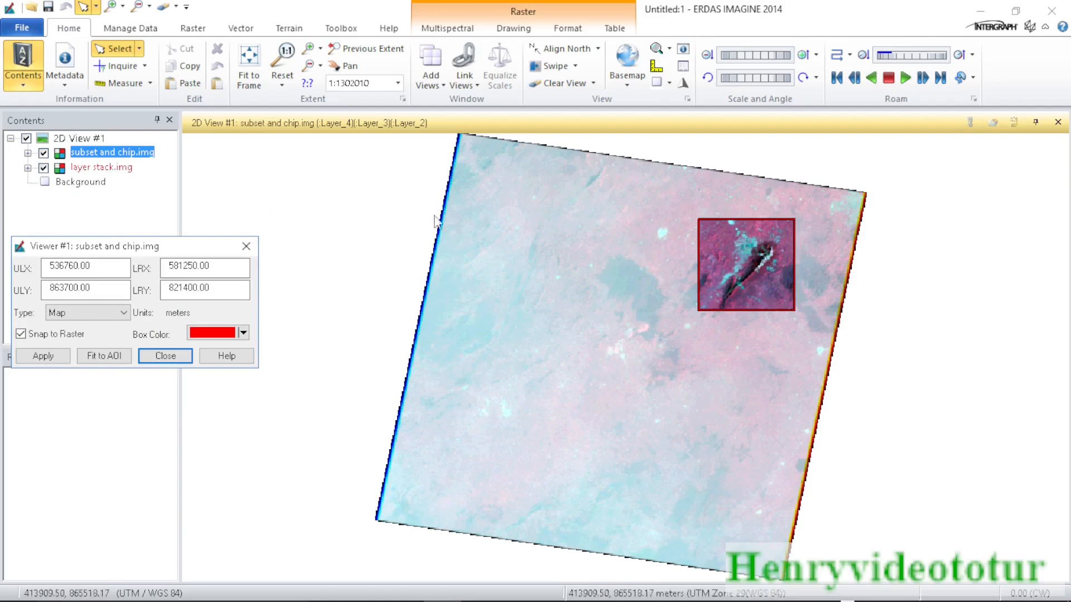
Step: Remove the layer stack.img layer from the view and fit the subset and chip.img layer to the window
click(105, 169)
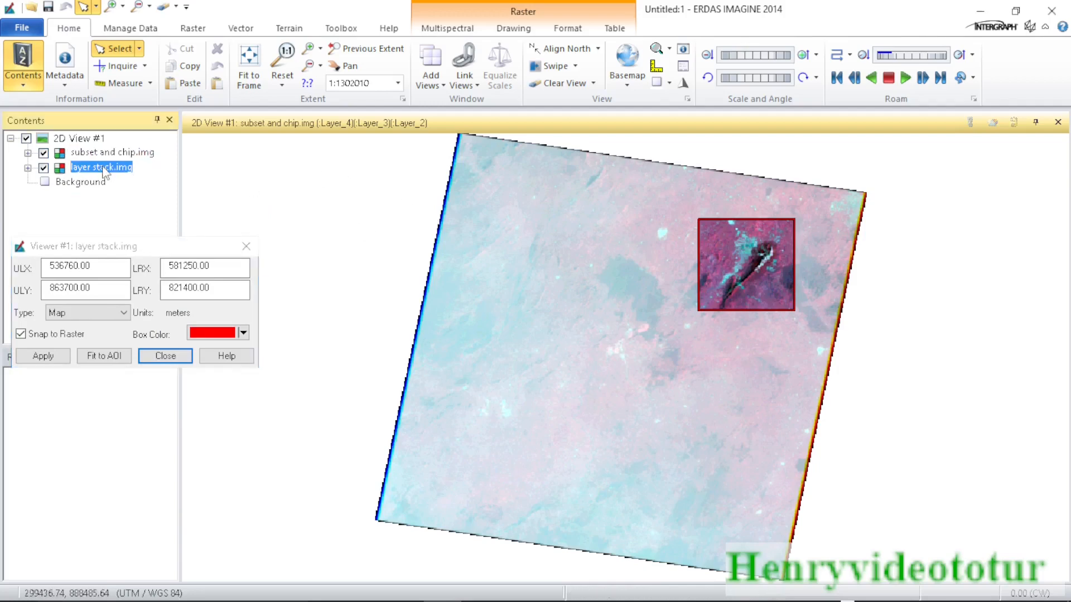
right_click(103, 168)
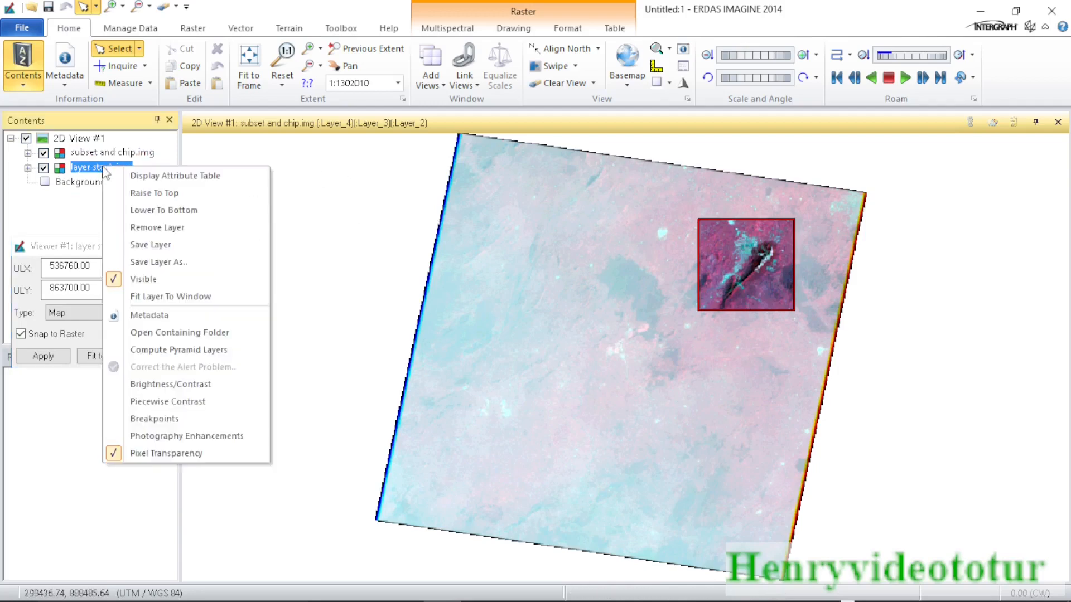
click(173, 228)
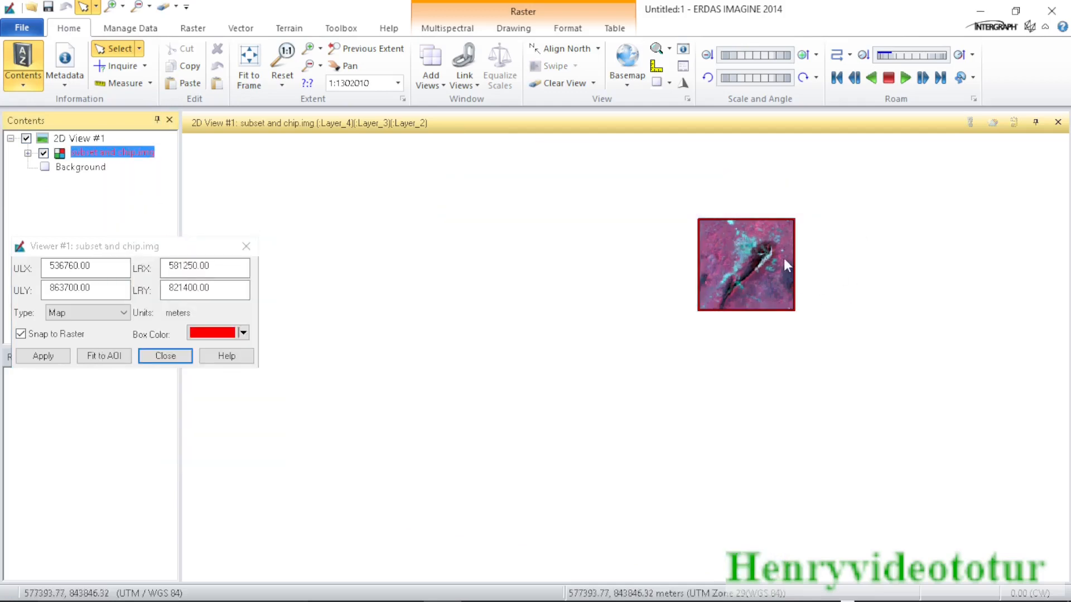
right_click(111, 159)
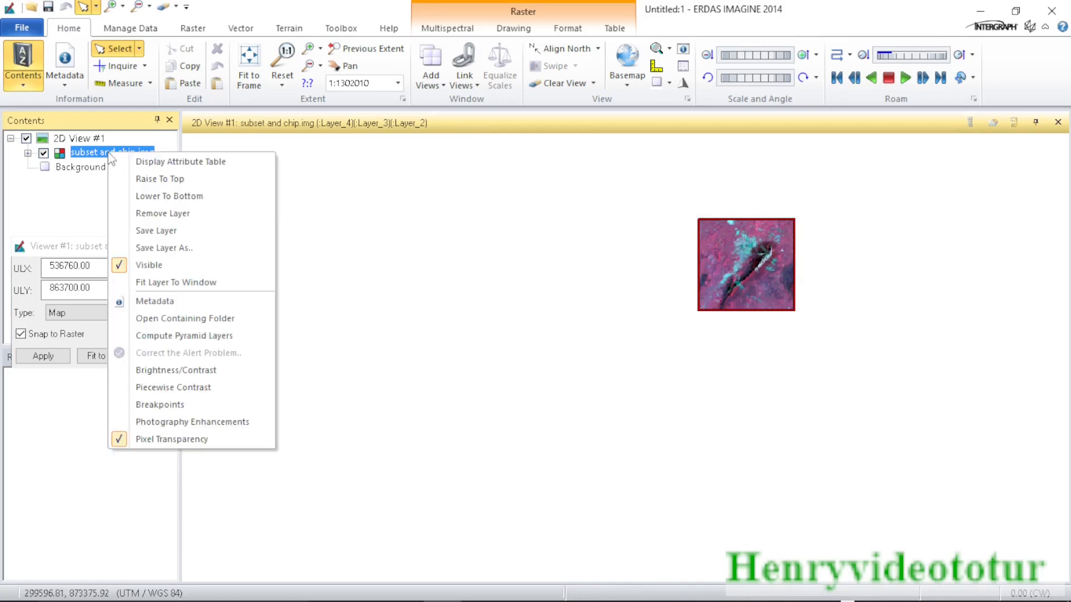
click(186, 283)
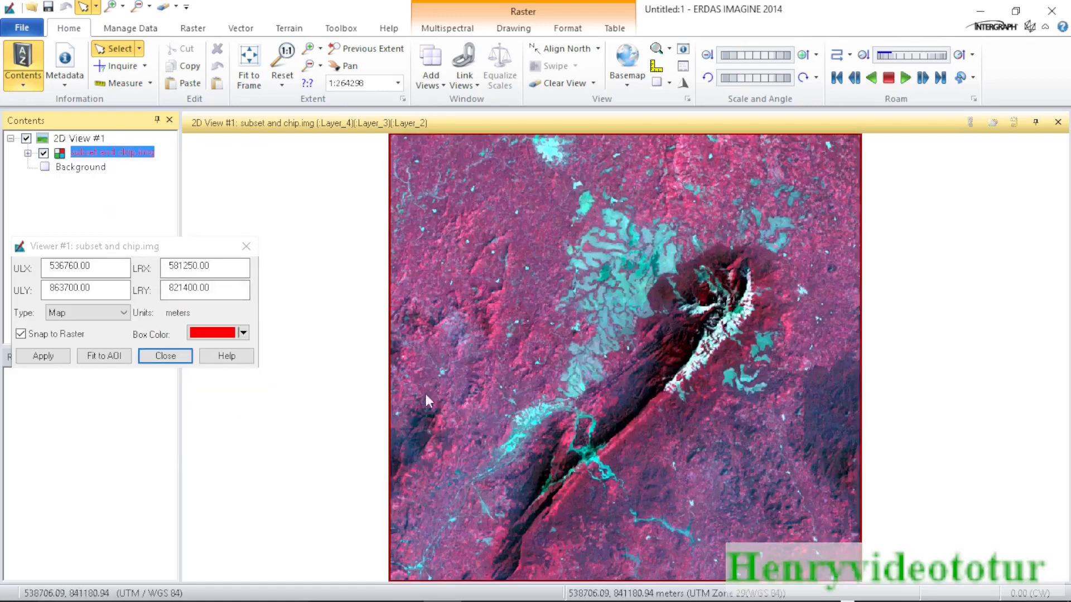
Step: Apply the inquire box coordinates and close the inquire box, leaving only the subset image on display
click(44, 357)
click(165, 356)
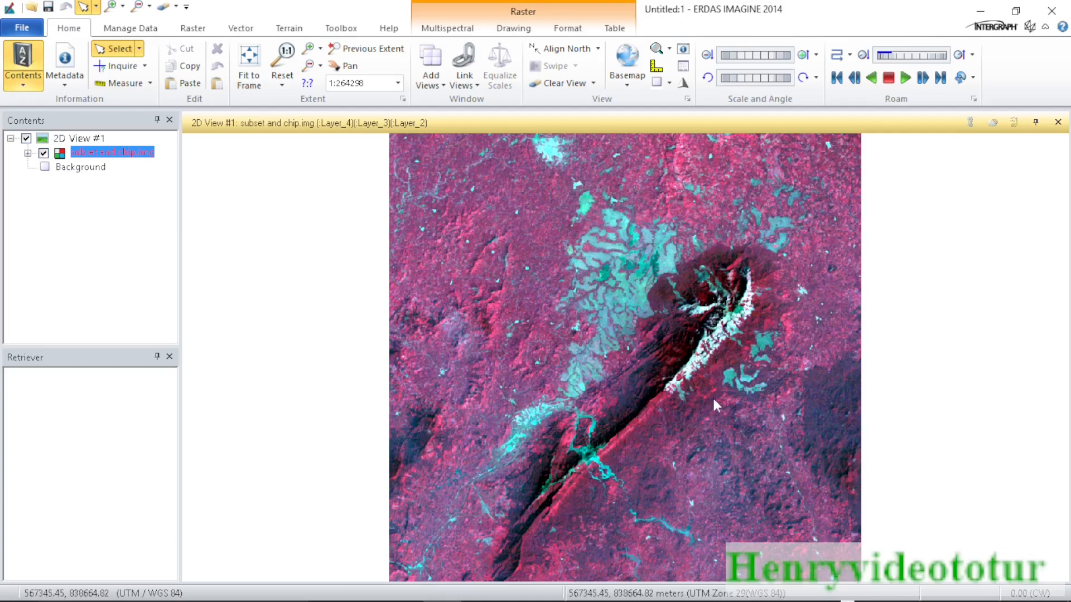
mouse_move(589, 601)
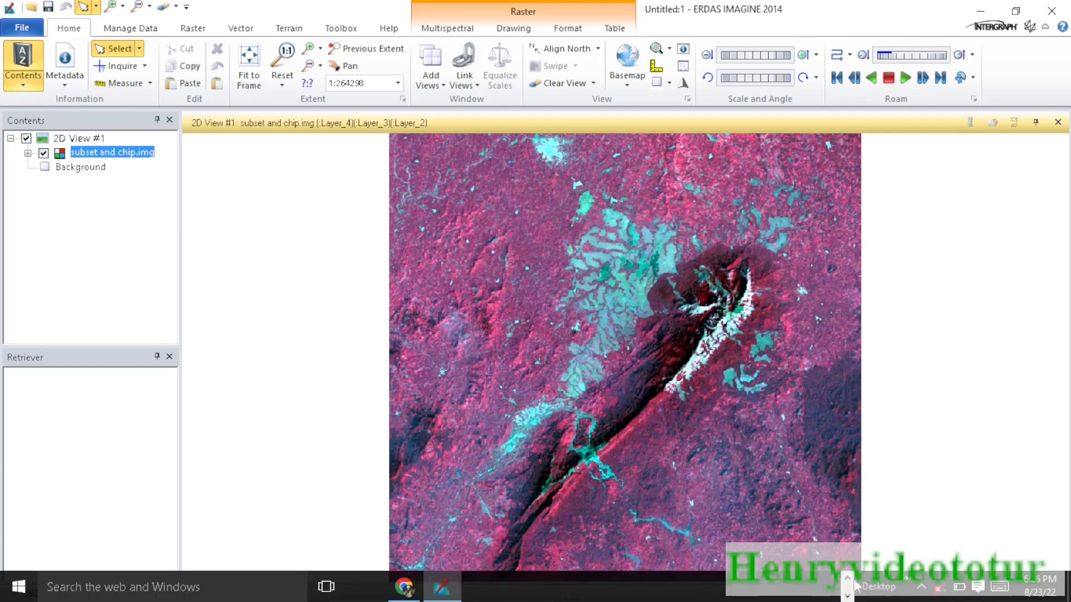